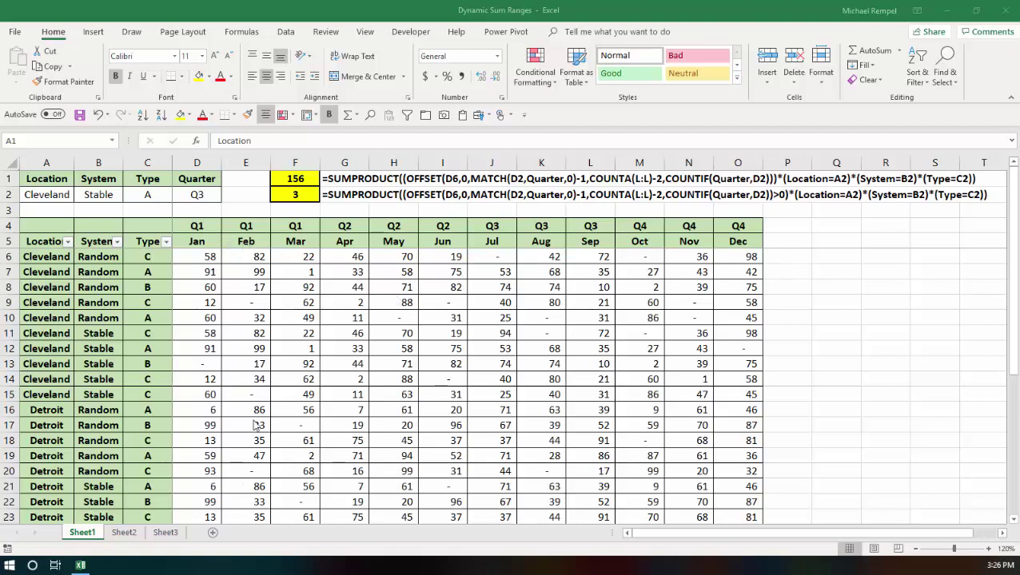
- Change the Location criterion in A2 to Detroit and the System criterion in B2 to Random
{"action": "scroll", "coordinate": [67, 364], "scroll_direction": "down", "scroll_amount": 1}
{"action": "scroll", "coordinate": [68, 363], "scroll_direction": "up", "scroll_amount": 1}
{"action": "scroll", "coordinate": [67, 363], "scroll_direction": "up", "scroll_amount": 1}
{"action": "left_click", "coordinate": [56, 195]}
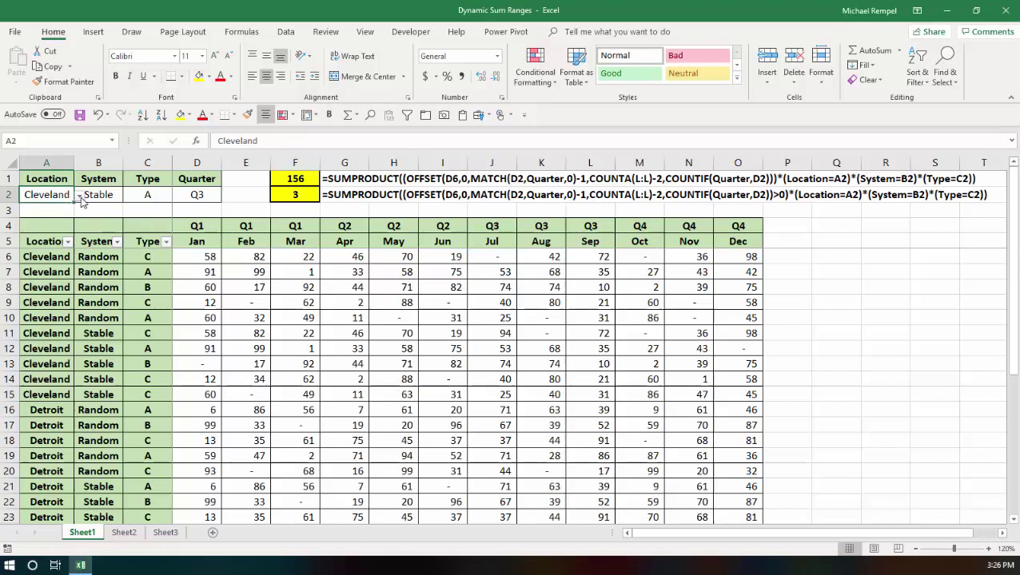
{"action": "left_click", "coordinate": [79, 196]}
{"action": "left_click", "coordinate": [32, 207]}
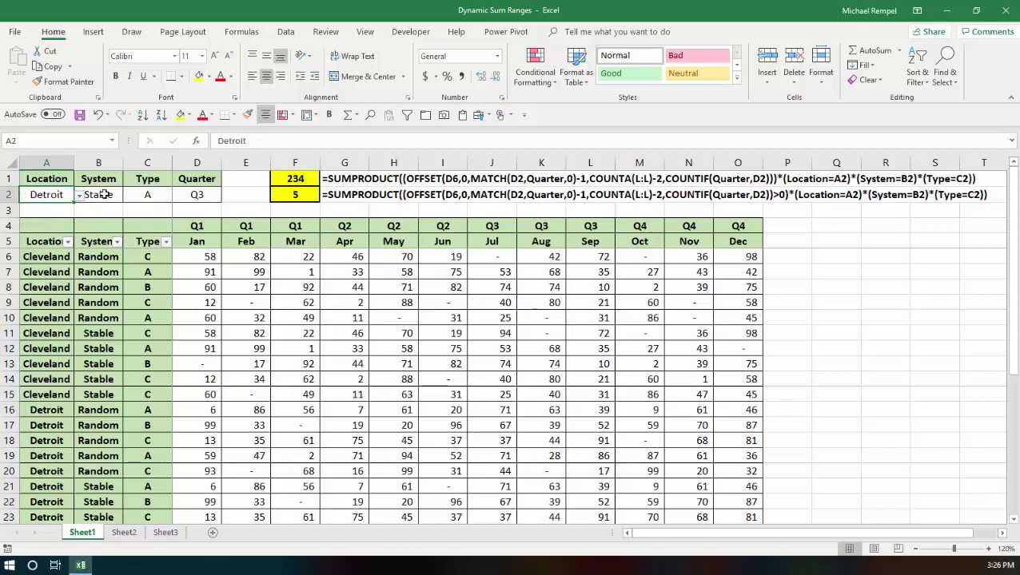
{"action": "left_click", "coordinate": [107, 195]}
{"action": "left_click", "coordinate": [130, 197]}
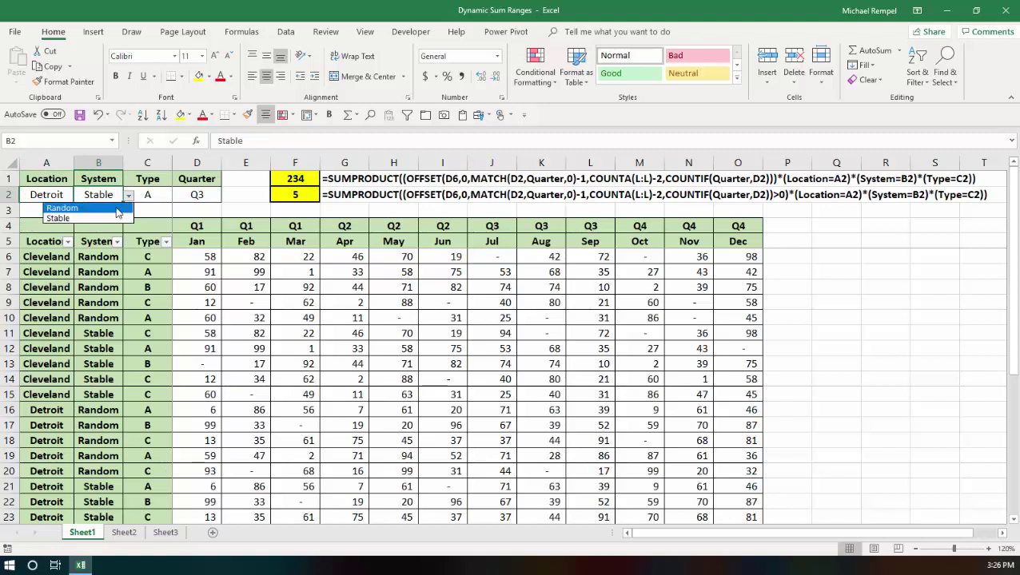
{"action": "left_click", "coordinate": [120, 210]}
- Set the Type criterion in C2 to B and the Quarter in D2 to Q1, then check the sum formula in F1
{"action": "left_click", "coordinate": [151, 195]}
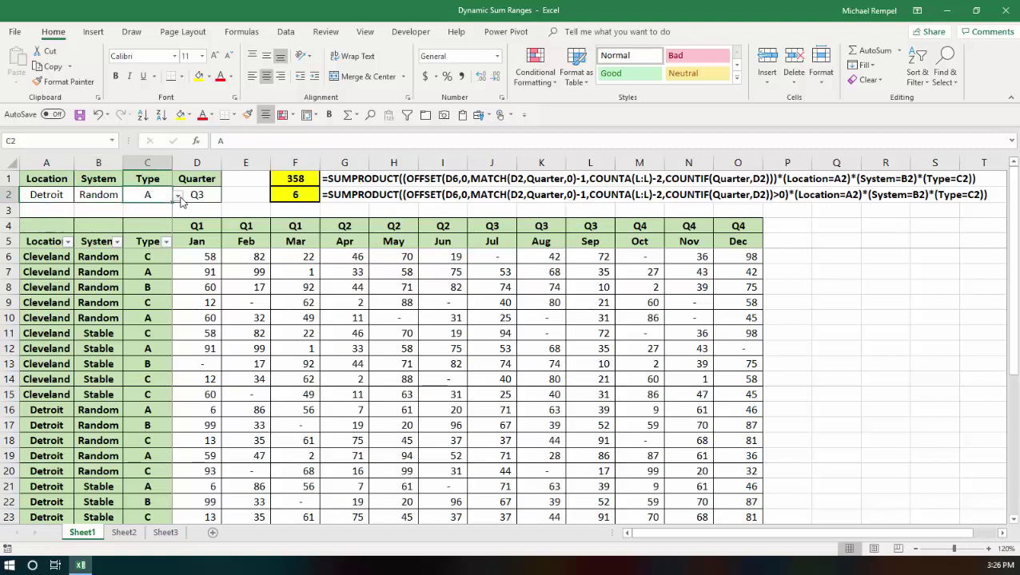
{"action": "left_click", "coordinate": [179, 195]}
{"action": "left_click", "coordinate": [159, 223]}
{"action": "left_click", "coordinate": [200, 196]}
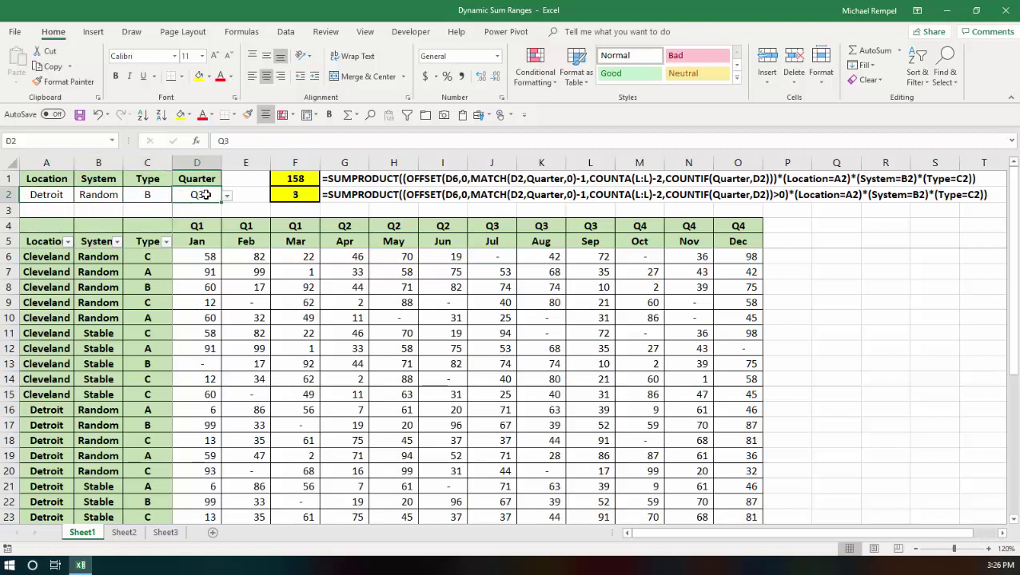
{"action": "left_click", "coordinate": [227, 196]}
{"action": "left_click", "coordinate": [226, 208]}
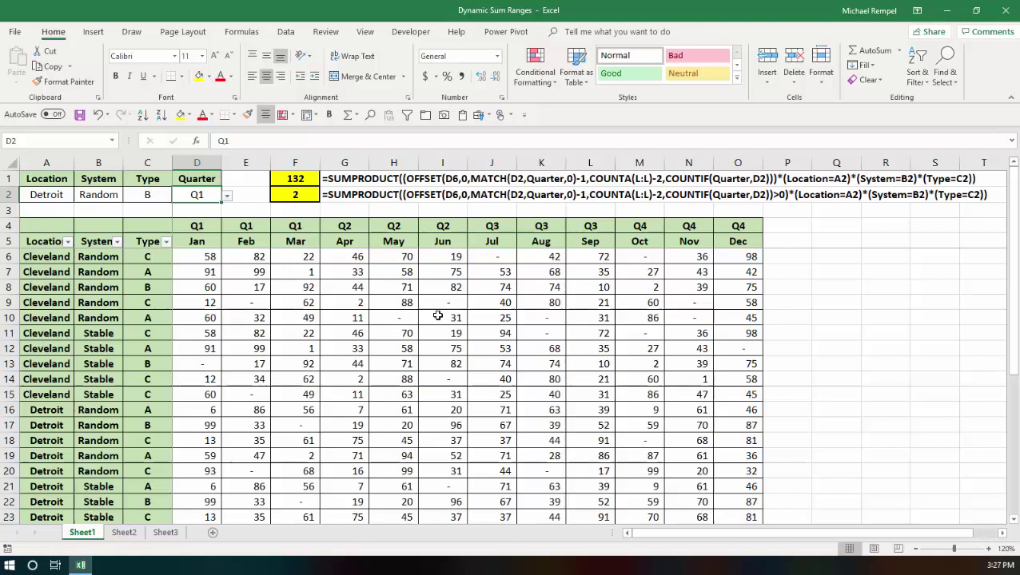
{"action": "left_click", "coordinate": [311, 182]}
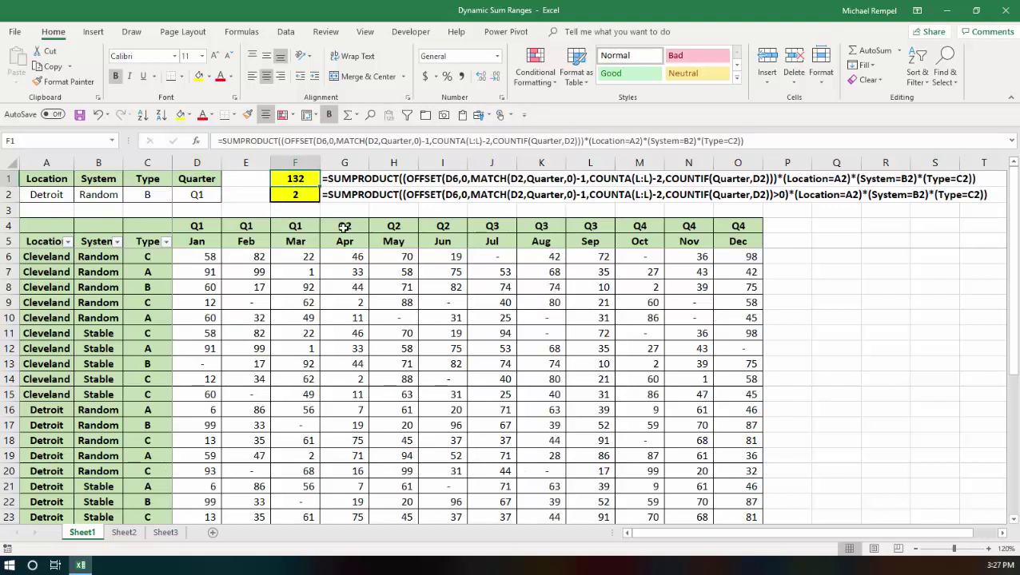
- Set the Location criterion in A2 to Cleveland and the System criterion in B2 to Stable
{"action": "left_click", "coordinate": [73, 195]}
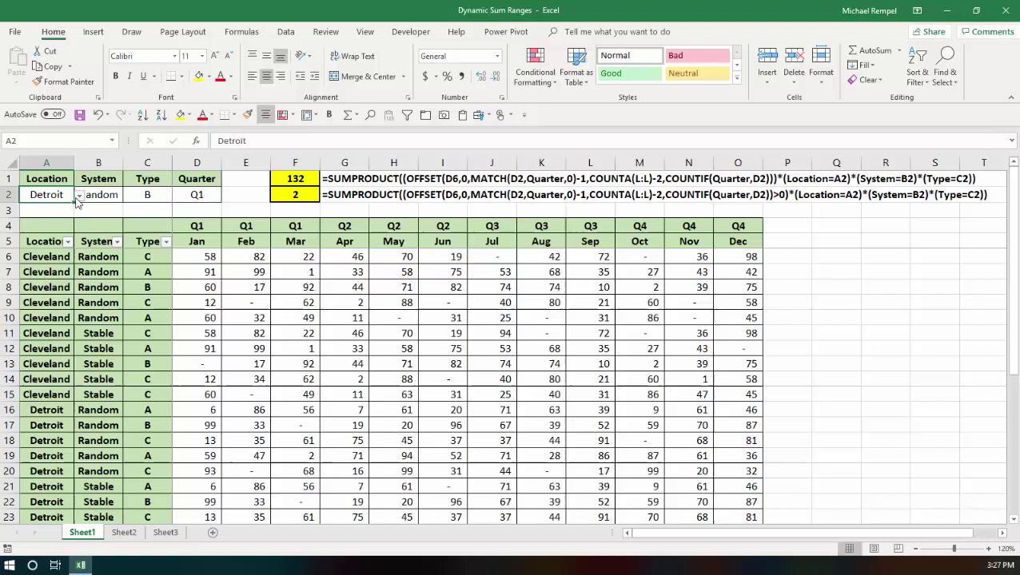
{"action": "left_click", "coordinate": [79, 197]}
{"action": "left_click", "coordinate": [73, 222]}
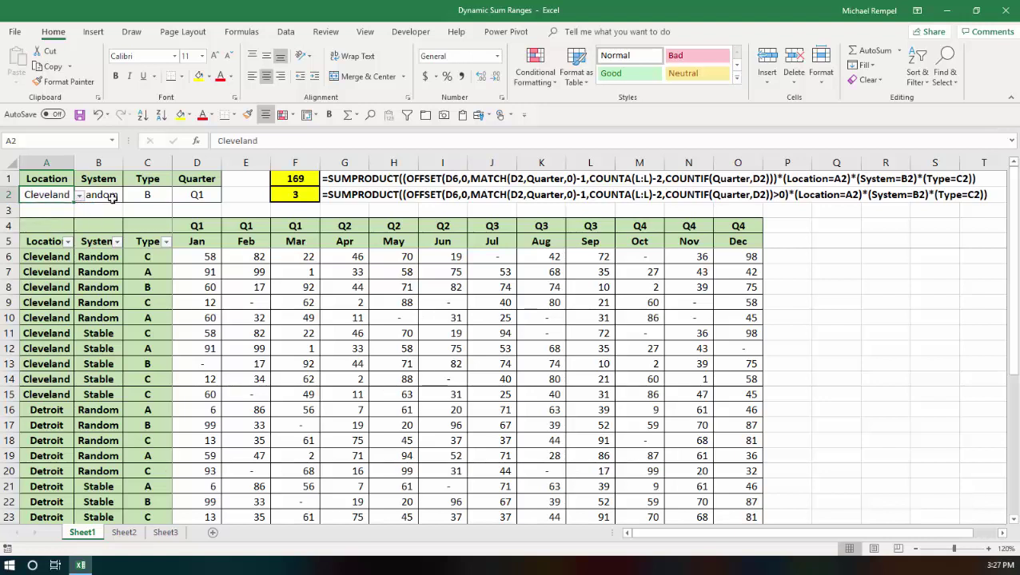
{"action": "left_click", "coordinate": [112, 195]}
{"action": "left_click", "coordinate": [128, 195]}
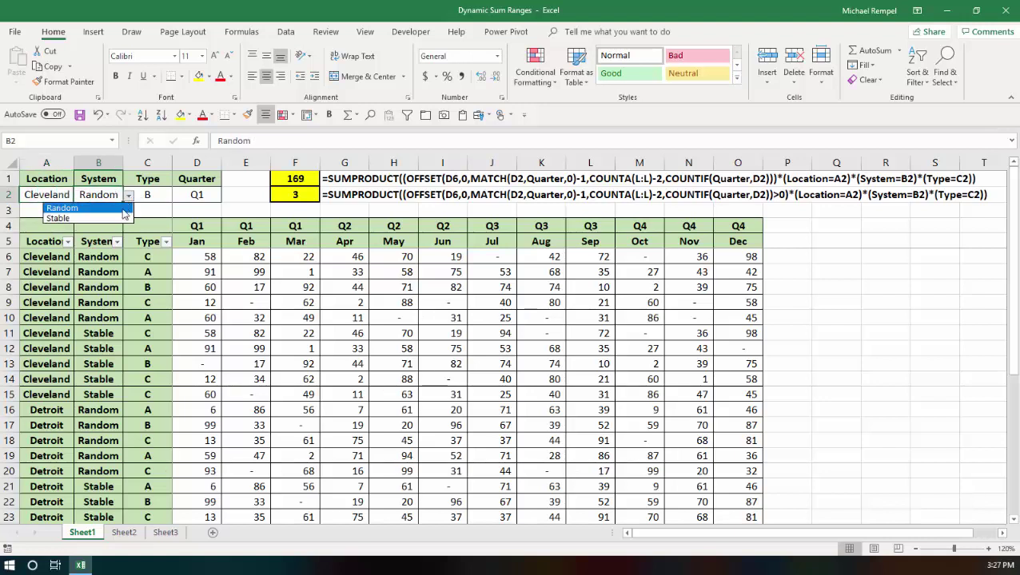
{"action": "left_click", "coordinate": [125, 219]}
- Set the Type criterion in C2 to A and the Quarter criterion in D2 to Q3
{"action": "left_click", "coordinate": [162, 194]}
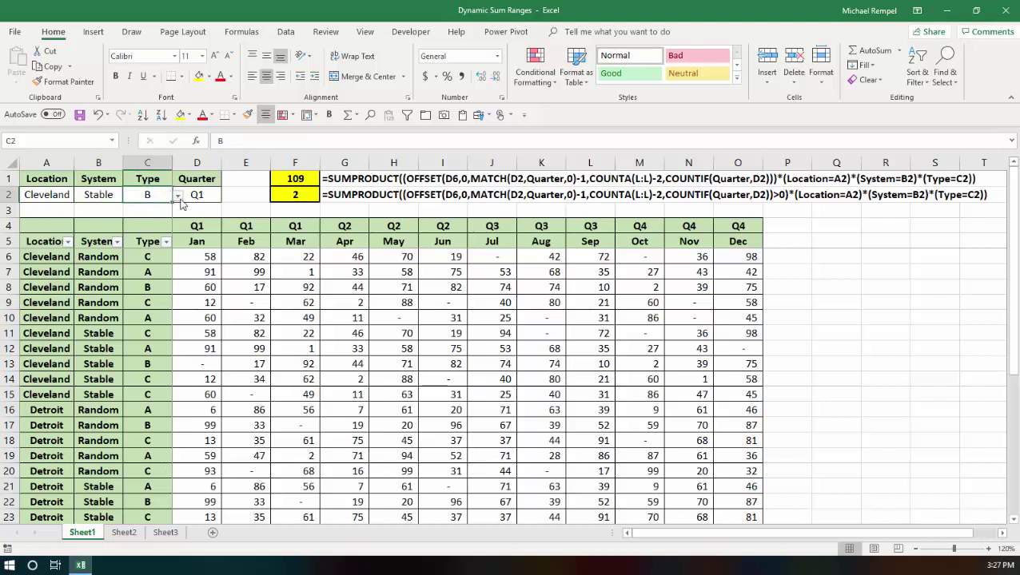
{"action": "left_click", "coordinate": [177, 195]}
{"action": "left_click", "coordinate": [174, 209]}
{"action": "left_click", "coordinate": [212, 197]}
{"action": "left_click", "coordinate": [228, 198]}
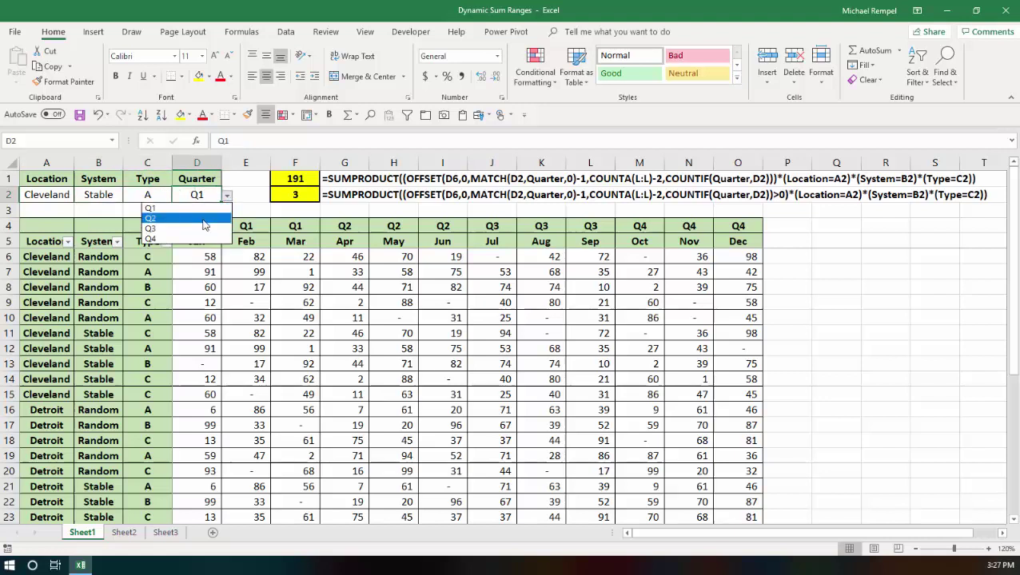
{"action": "left_click", "coordinate": [156, 229]}
- Check the count formula in F2 and go through the named ranges Location, System, Type and Quarter to see which cells each covers
{"action": "left_click", "coordinate": [290, 195]}
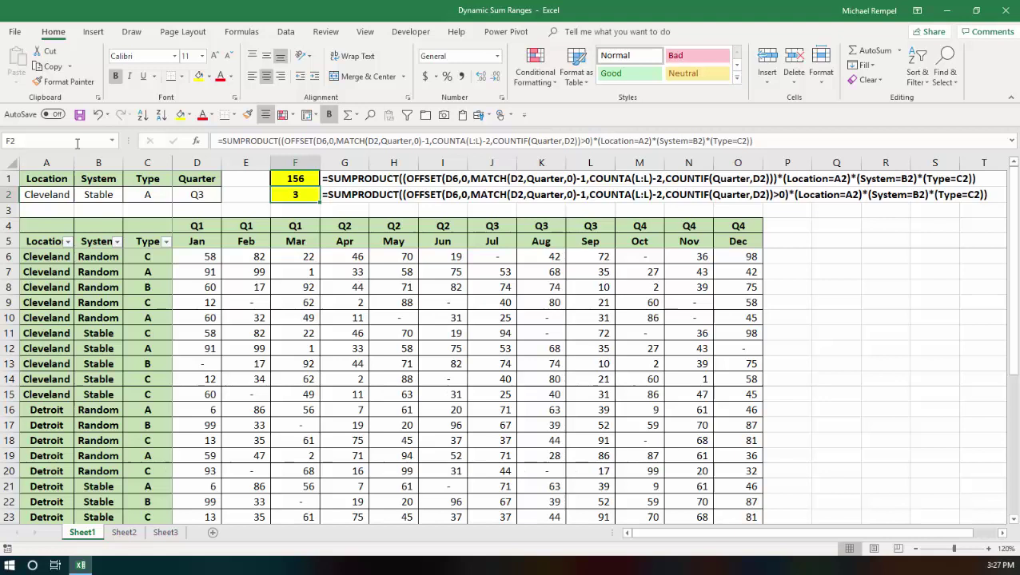
{"action": "left_click", "coordinate": [111, 140]}
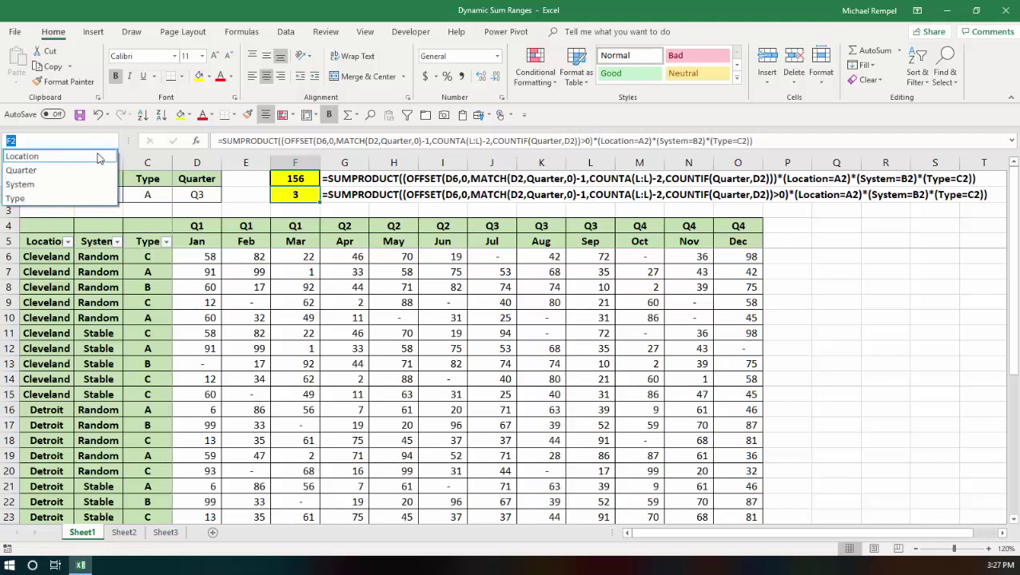
{"action": "left_click", "coordinate": [102, 152]}
{"action": "left_click", "coordinate": [112, 141]}
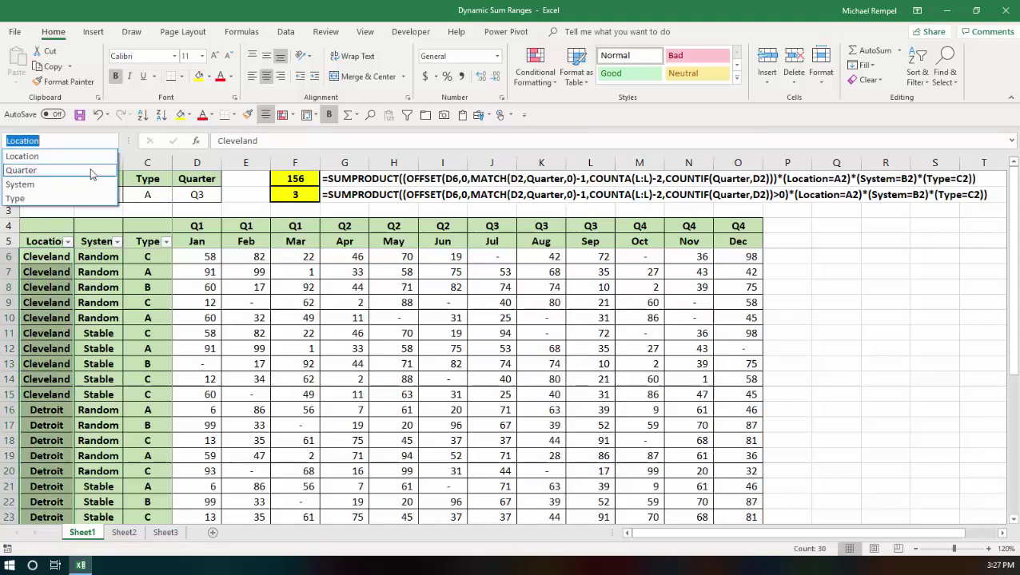
{"action": "left_click", "coordinate": [95, 182]}
{"action": "left_click", "coordinate": [111, 140]}
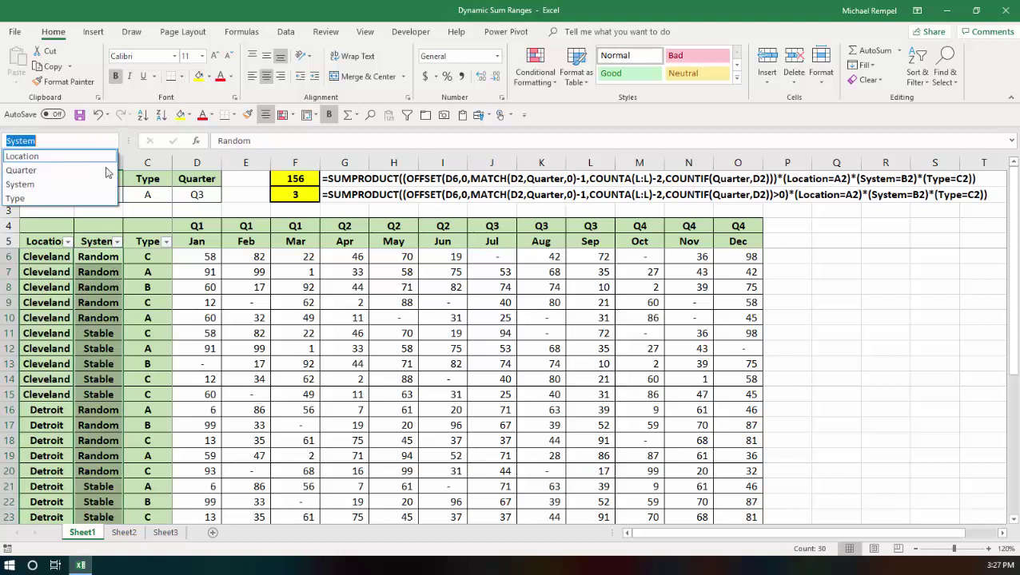
{"action": "left_click", "coordinate": [95, 200]}
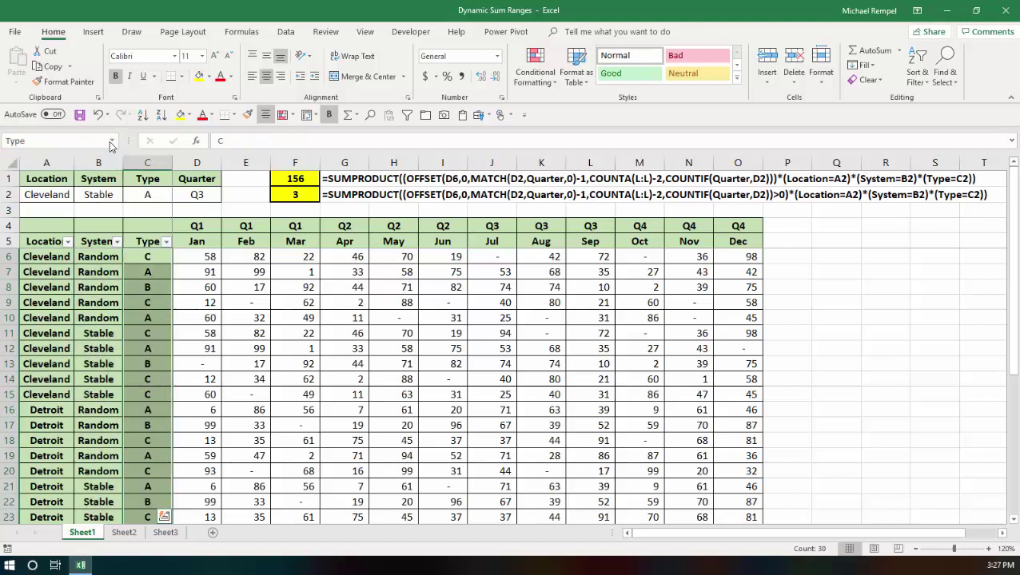
{"action": "left_click", "coordinate": [112, 141]}
{"action": "left_click", "coordinate": [90, 171]}
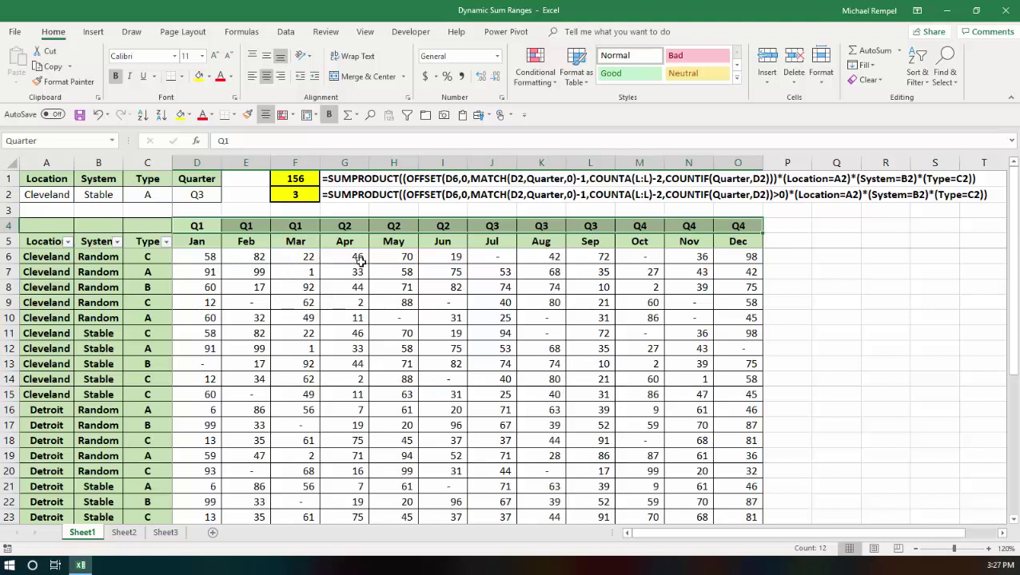
- Look up the SUMPRODUCT description and the OFFSET argument list in blank cell G3 without entering a formula
{"action": "left_click", "coordinate": [354, 212]}
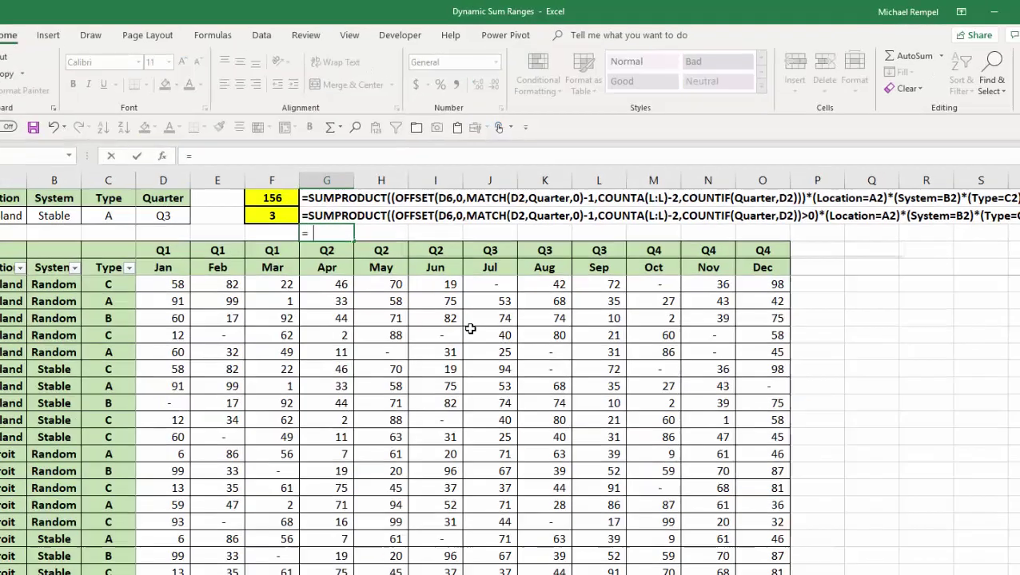
{"action": "type", "text": "=sump"}
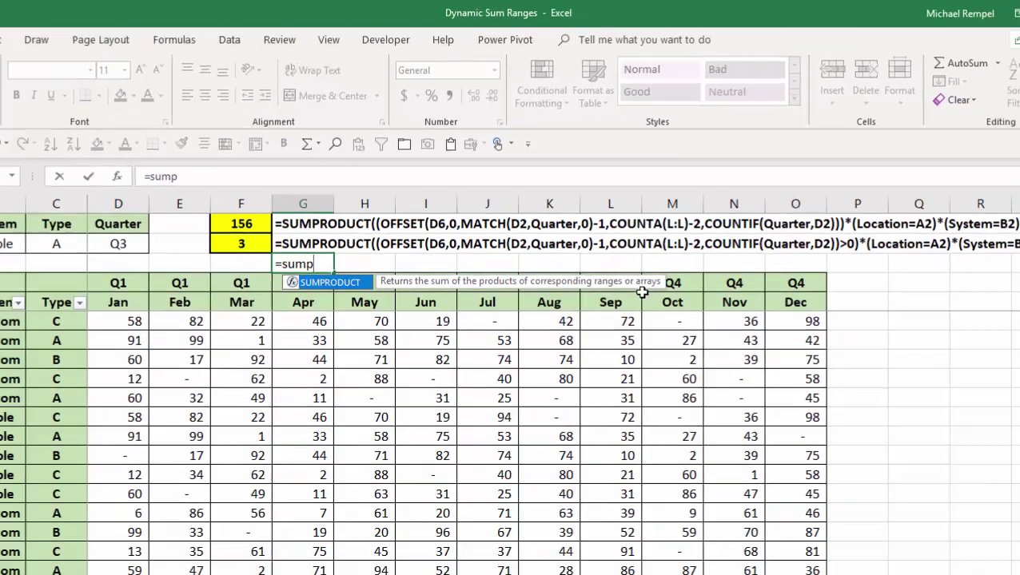
{"action": "key", "text": "Escape"}
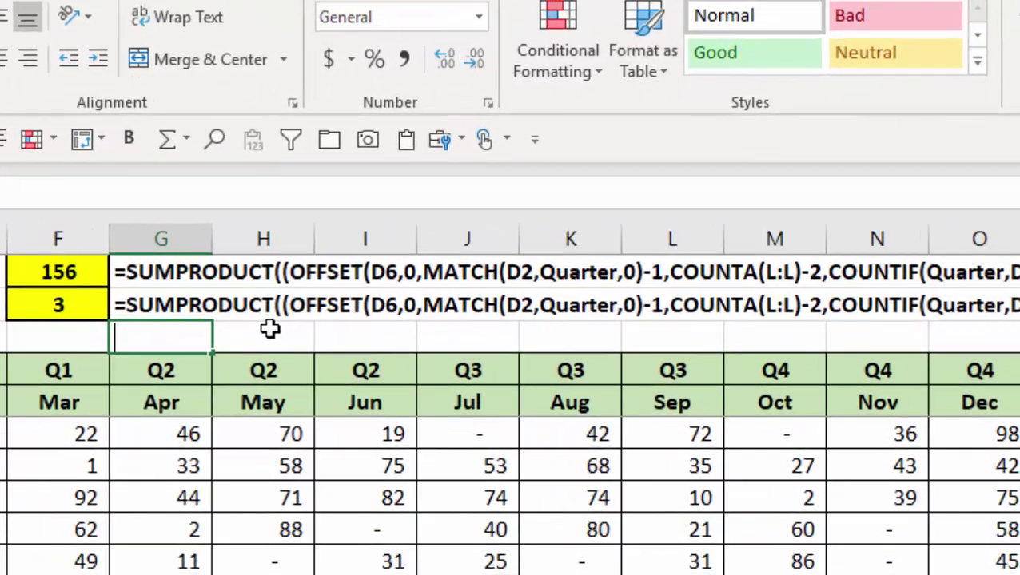
{"action": "type", "text": "=off"}
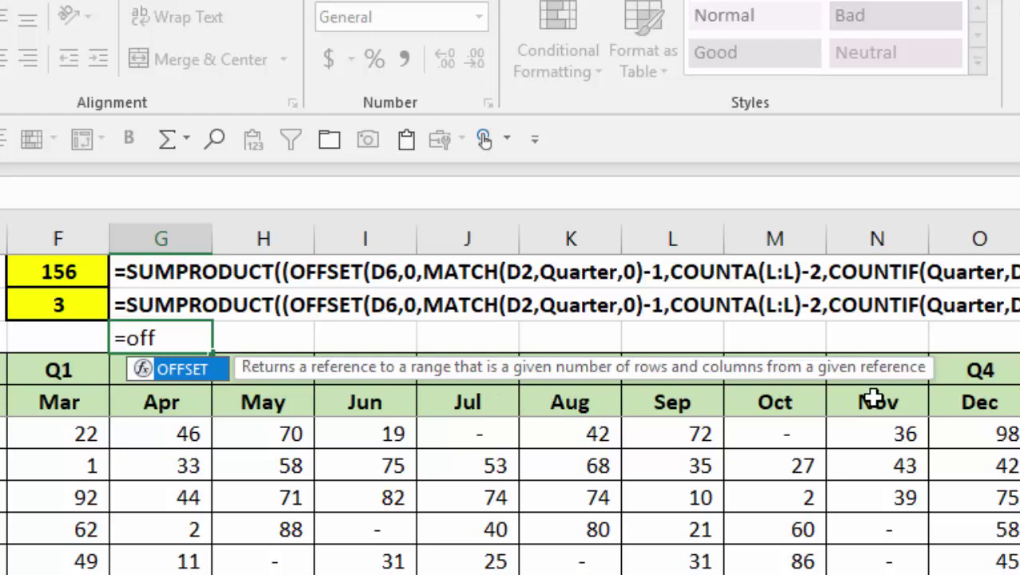
{"action": "key", "text": "Tab"}
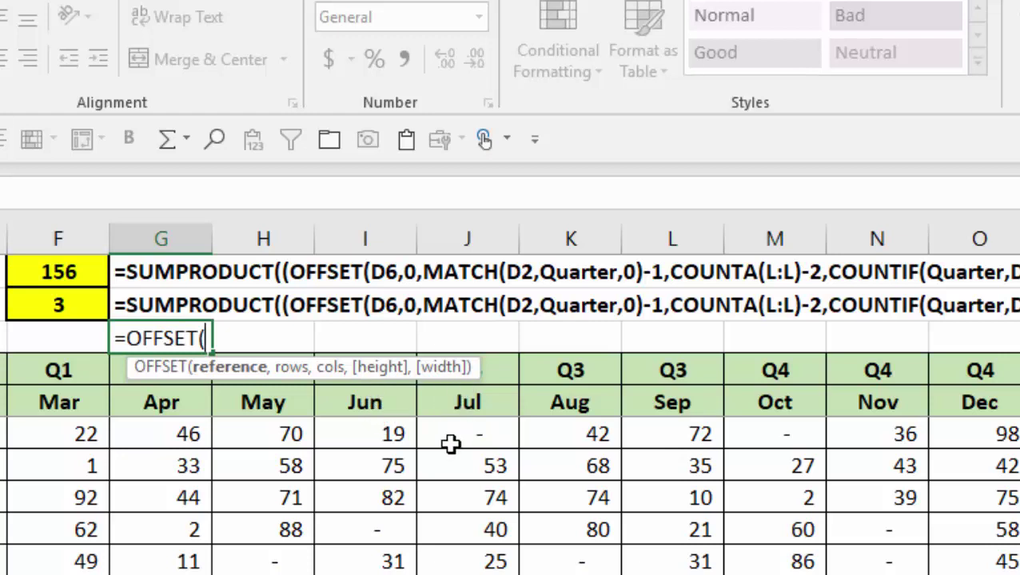
{"action": "key", "text": "Escape"}
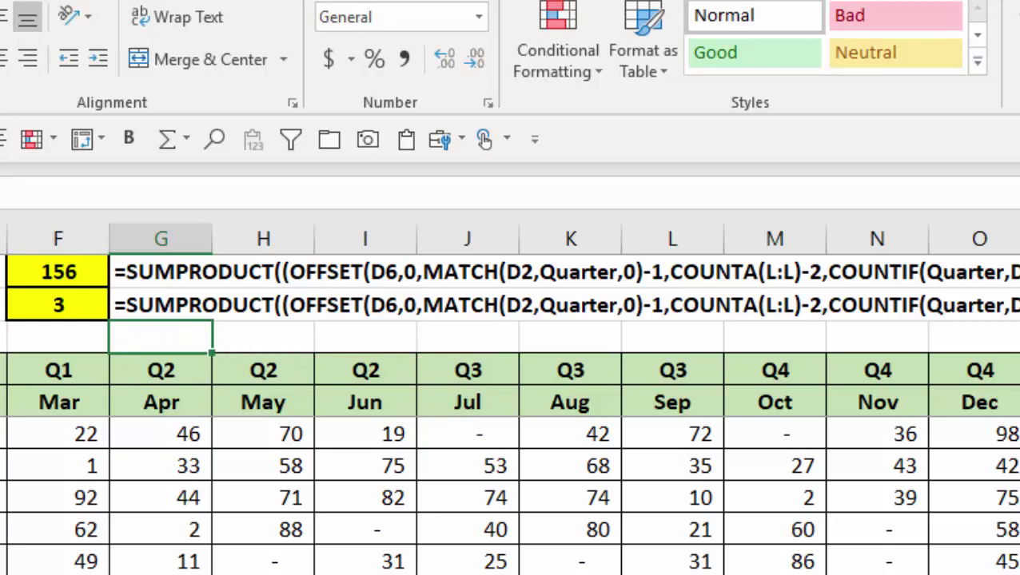
- Examine the OFFSET arguments in the F1 formula one by one: reference, rows, cols, height and width, leaving the formula unedited
{"action": "left_click", "coordinate": [94, 269]}
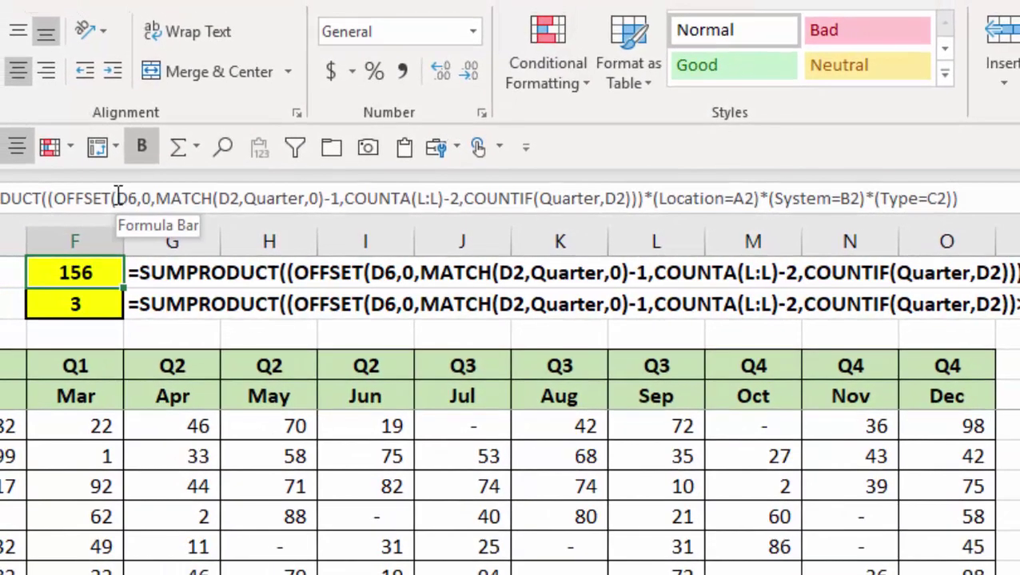
{"action": "left_click", "coordinate": [118, 197]}
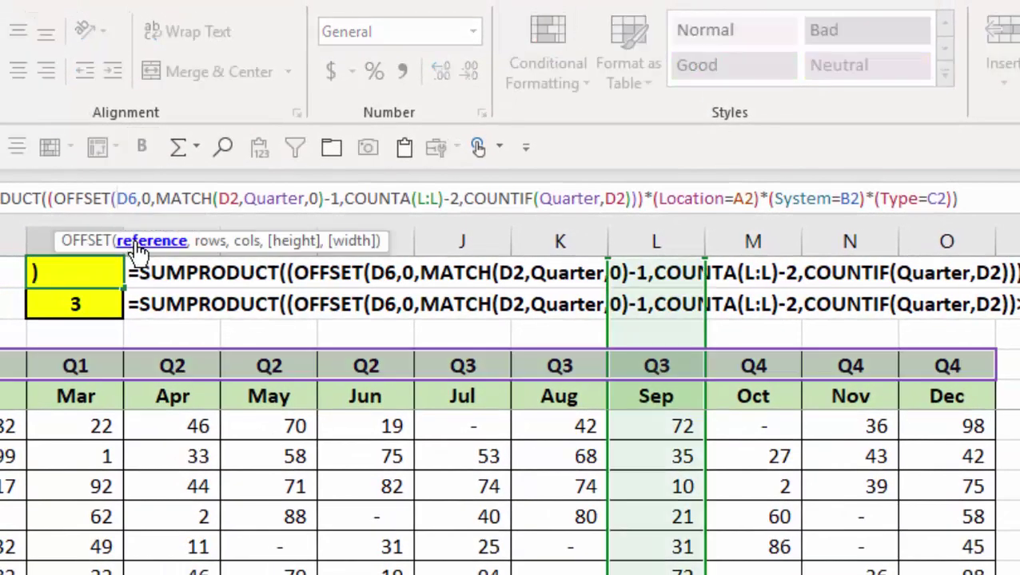
{"action": "left_click", "coordinate": [136, 241]}
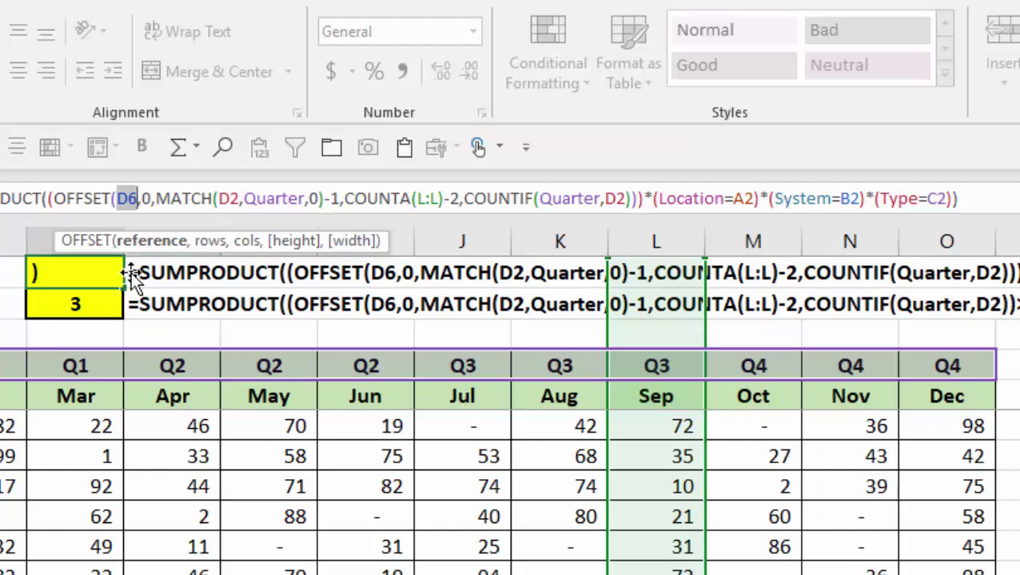
{"action": "left_click", "coordinate": [204, 241]}
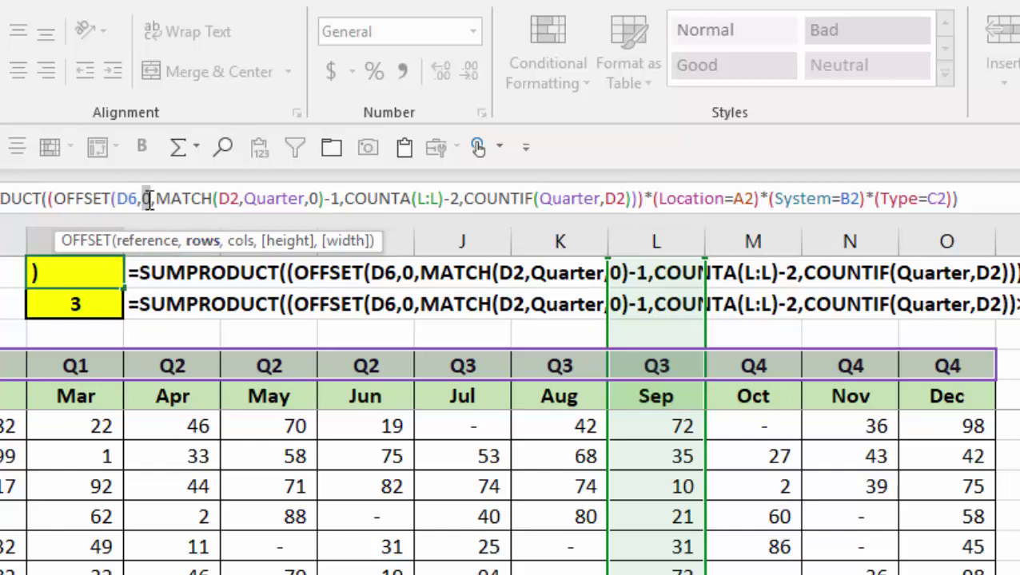
{"action": "left_click", "coordinate": [239, 245]}
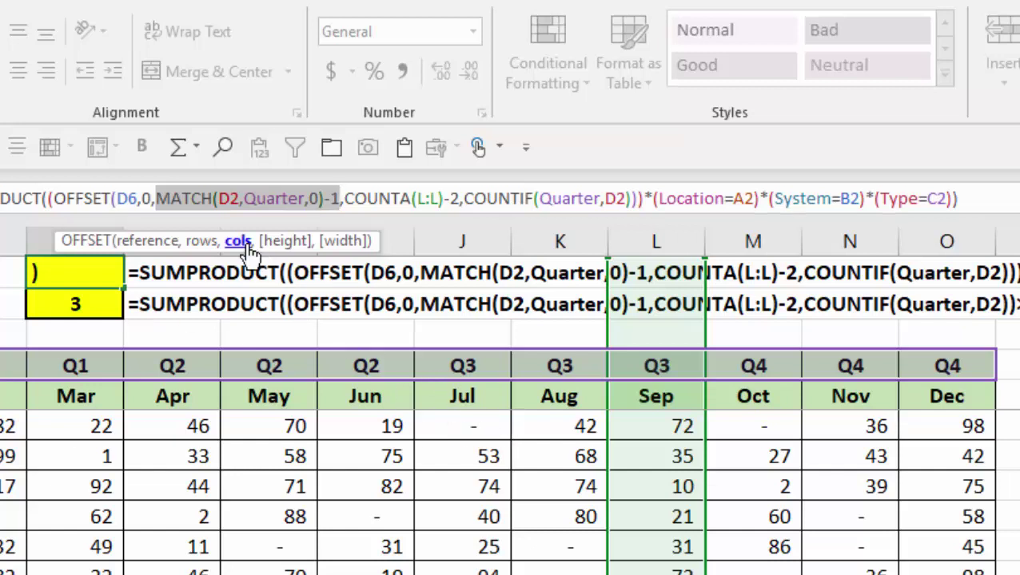
{"action": "left_click", "coordinate": [288, 241]}
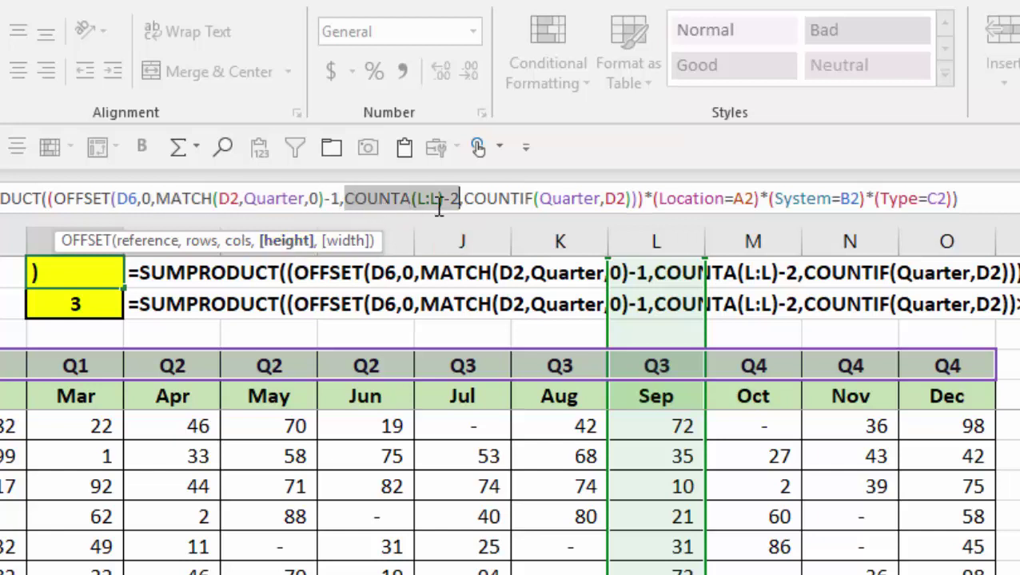
{"action": "left_click", "coordinate": [345, 246]}
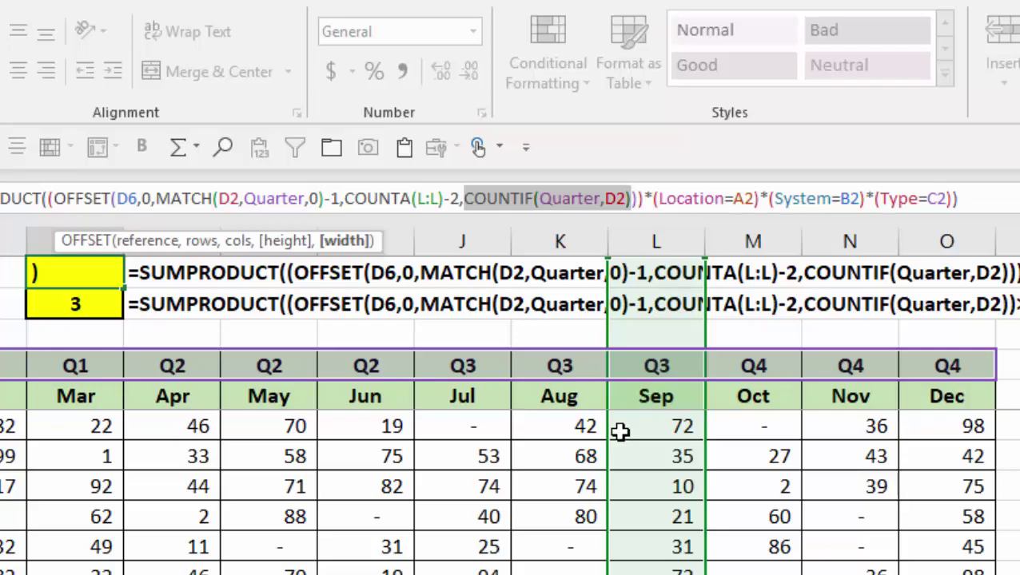
{"action": "key", "text": "Escape"}
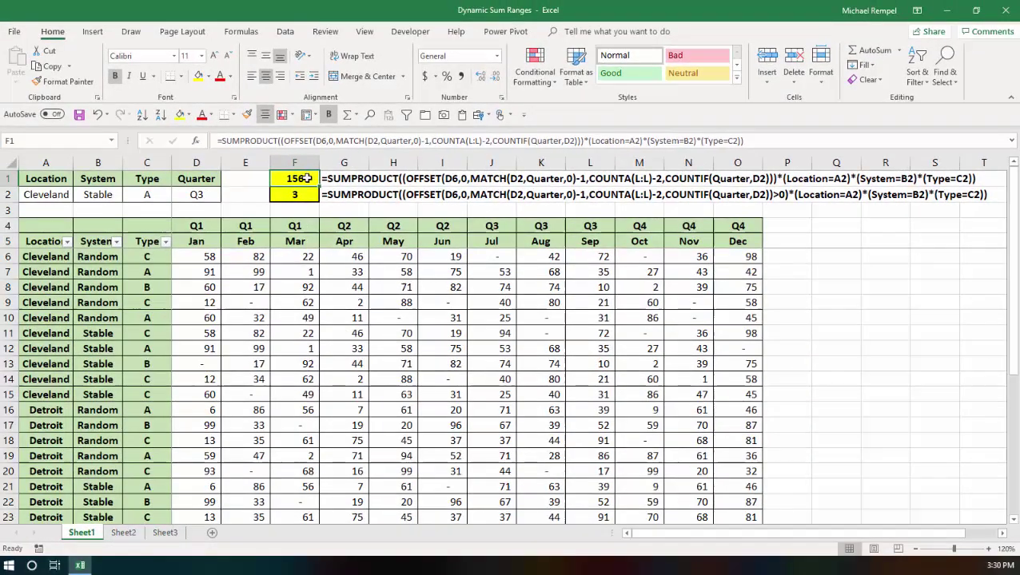
- Start Evaluate Formula on F1 and work through the OFFSET cols argument, MATCH(D2,Quarter,0)-1, until it resolves to a number
{"action": "left_click", "coordinate": [244, 33]}
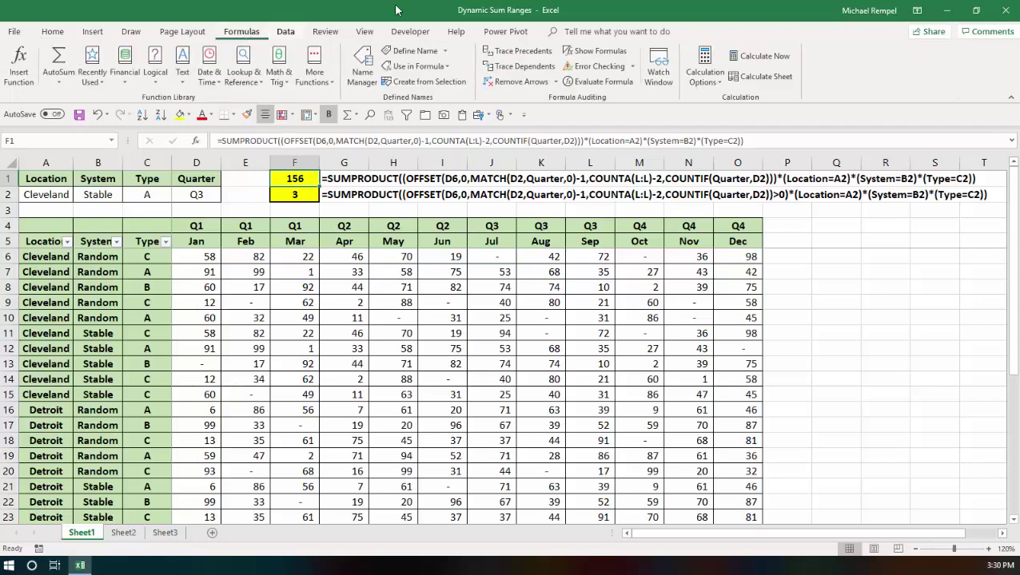
{"action": "left_click", "coordinate": [604, 81]}
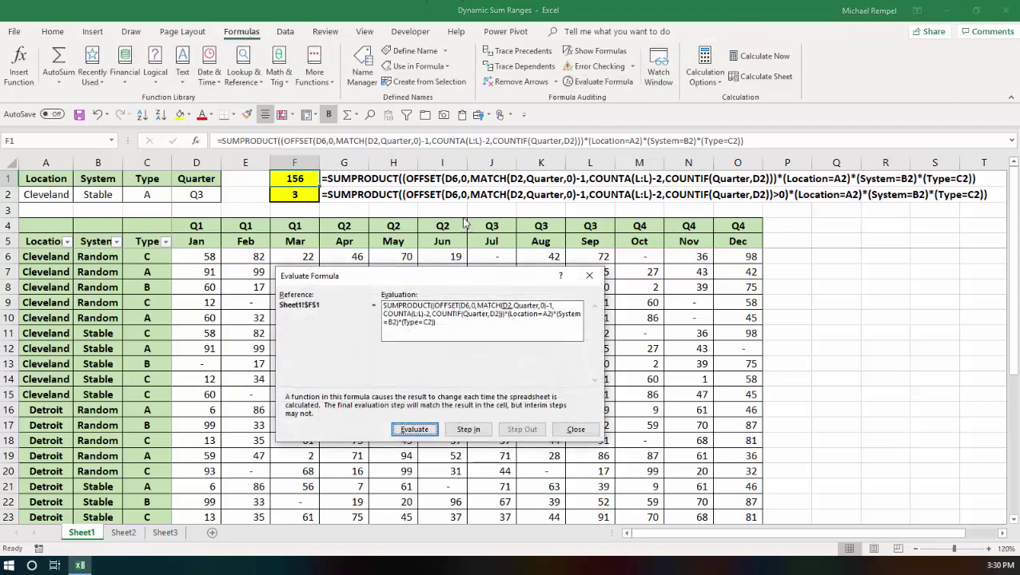
{"action": "left_click_drag", "start_coordinate": [401, 274], "coordinate": [447, 277]}
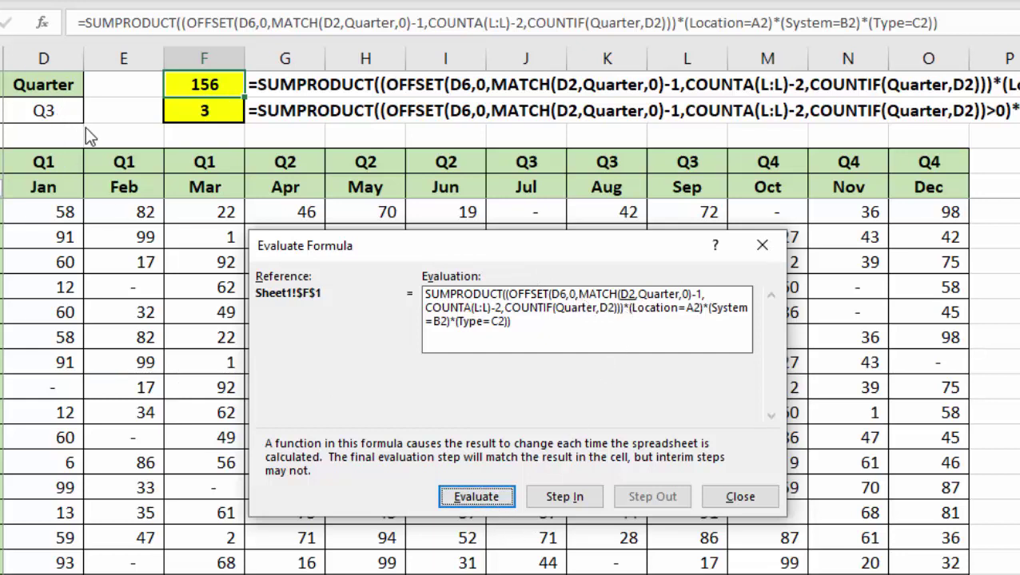
{"action": "left_click", "coordinate": [477, 498]}
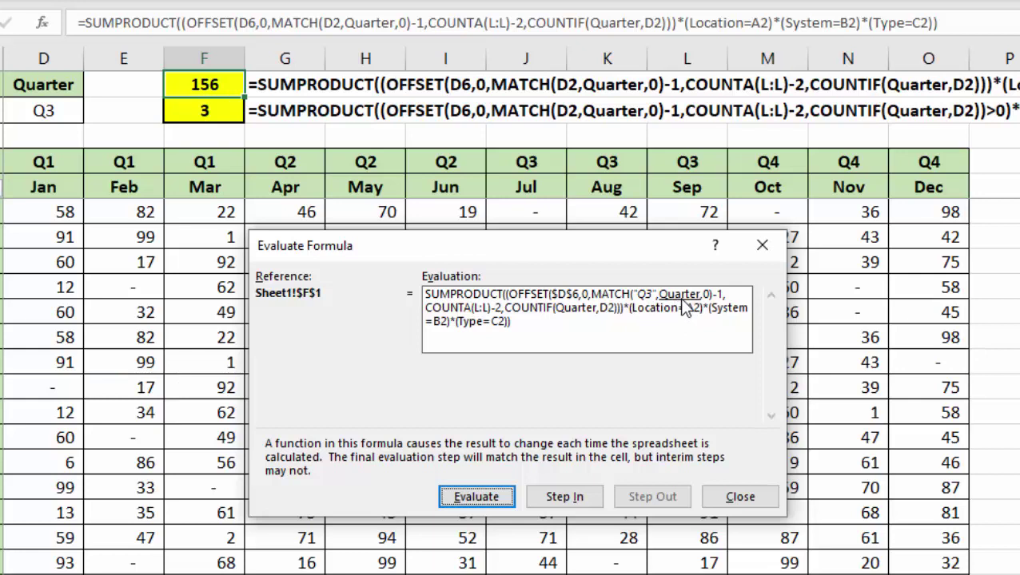
{"action": "left_click", "coordinate": [491, 492]}
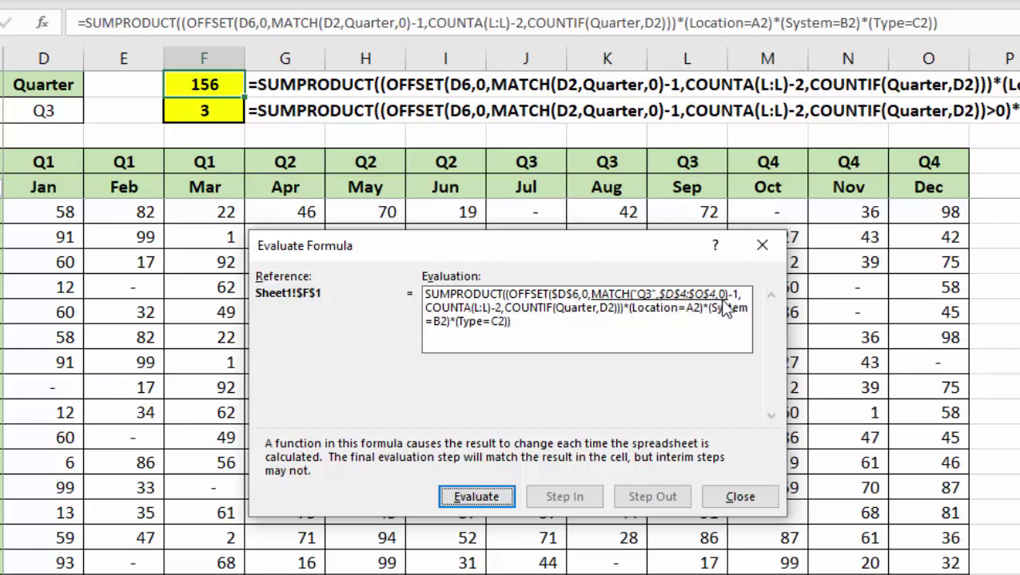
{"action": "left_click", "coordinate": [494, 496]}
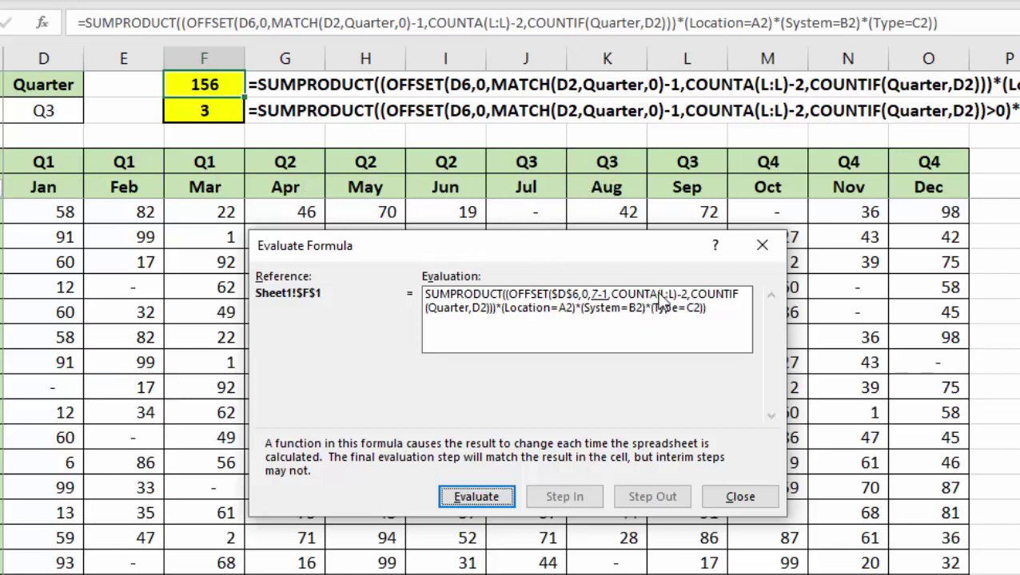
{"action": "left_click", "coordinate": [489, 497]}
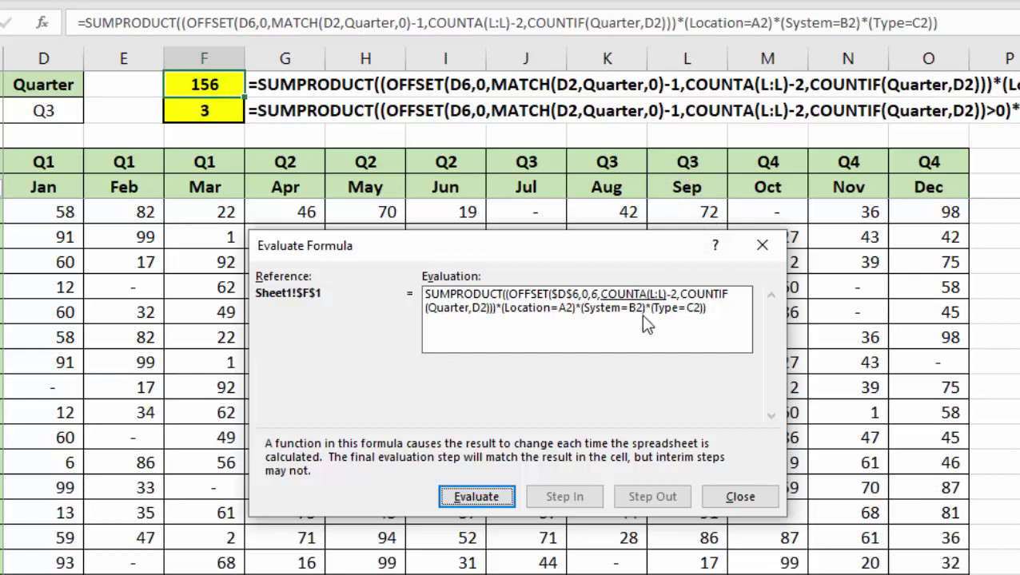
- Evaluate the OFFSET height argument COUNTA(L:L)-2 and the width argument COUNTIF(Quarter,D2) in the F1 formula
{"action": "left_click", "coordinate": [483, 496]}
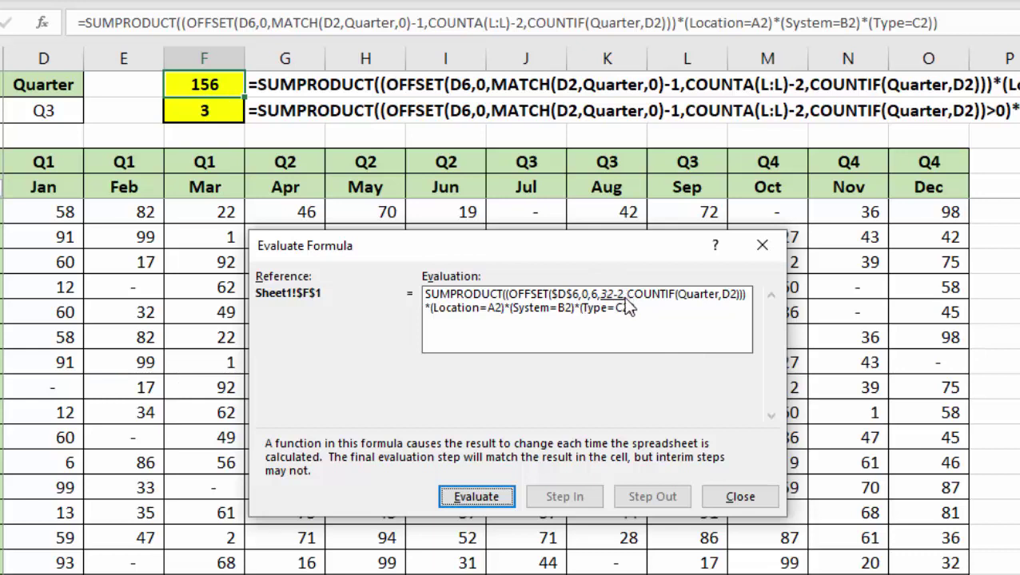
{"action": "left_click", "coordinate": [501, 499]}
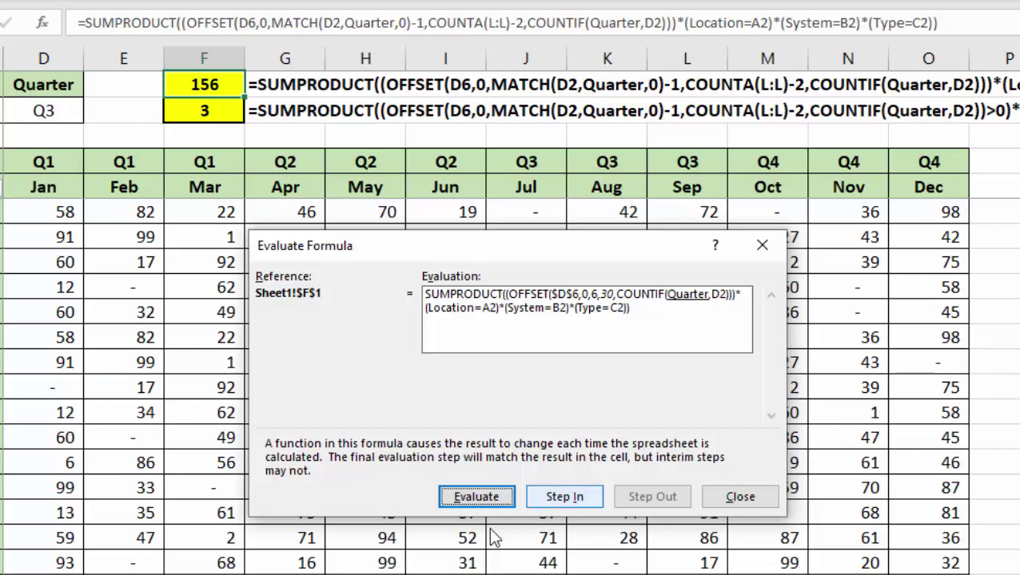
{"action": "left_click", "coordinate": [476, 497]}
{"action": "left_click", "coordinate": [477, 497]}
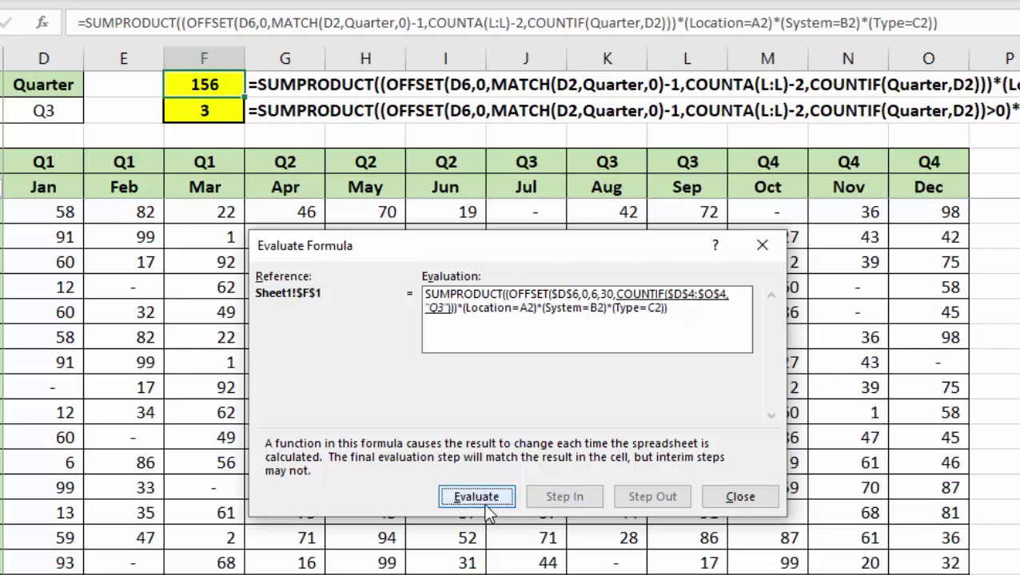
{"action": "left_click", "coordinate": [485, 505]}
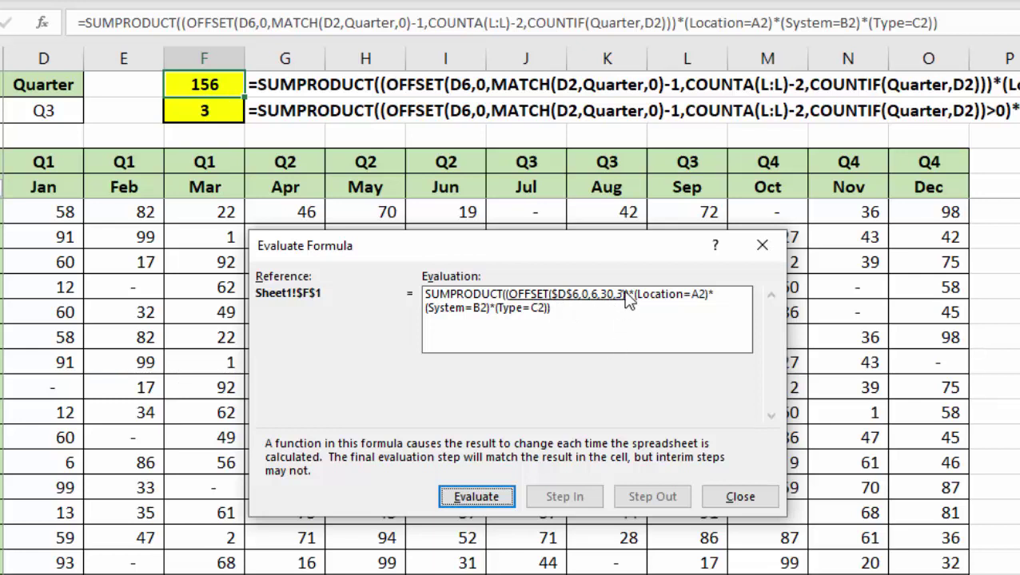
- Evaluate the OFFSET function into its value array, read through the array and the remaining criteria, and end the formula evaluation
{"action": "left_click", "coordinate": [481, 497]}
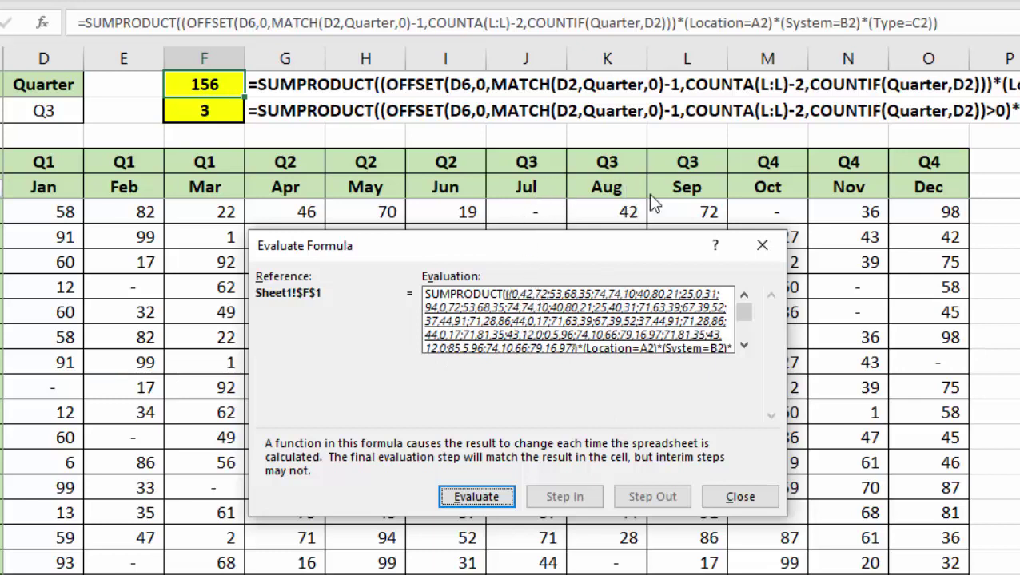
{"action": "left_click_drag", "start_coordinate": [661, 241], "coordinate": [657, 274]}
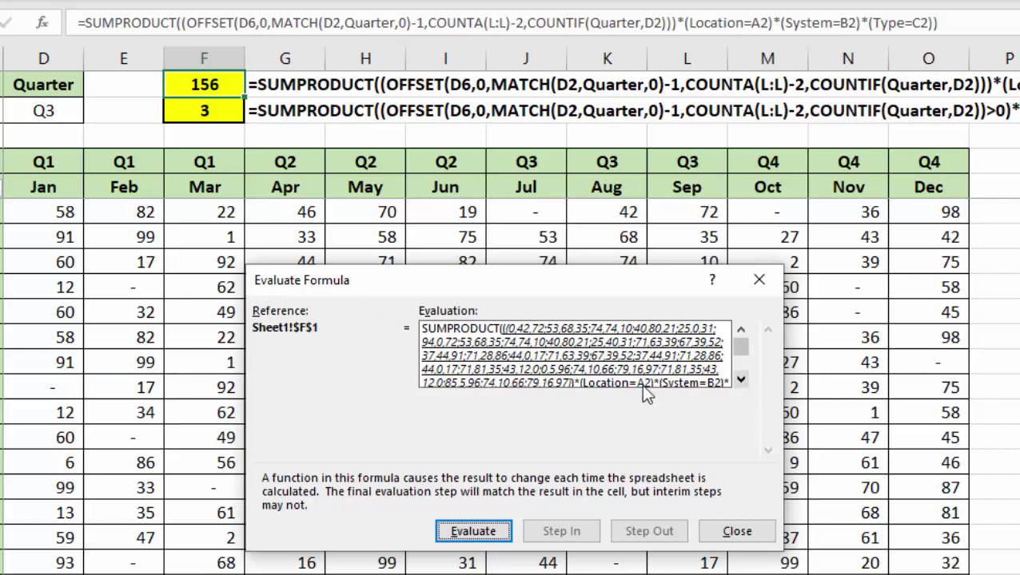
{"action": "left_click", "coordinate": [743, 380]}
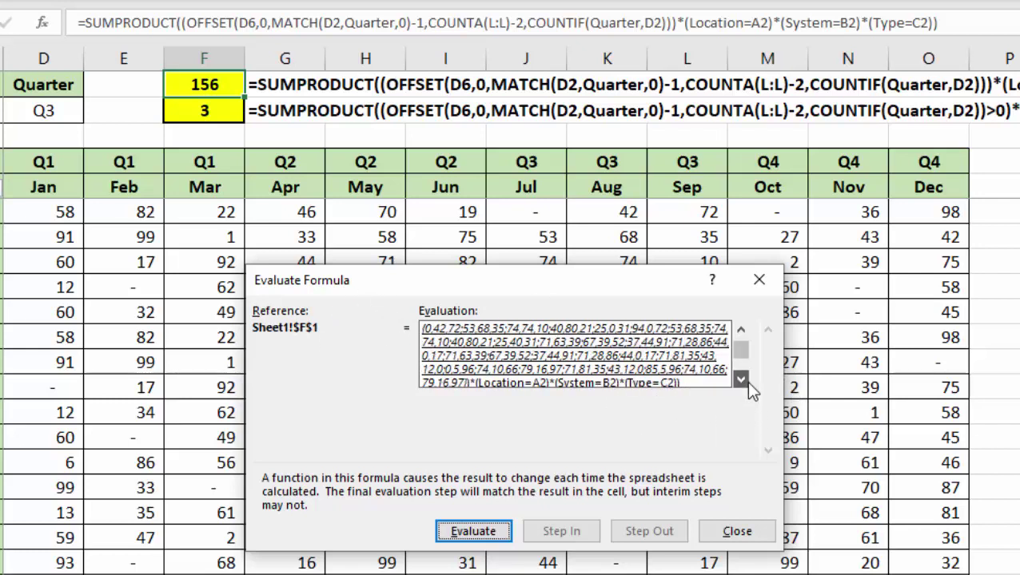
{"action": "left_click", "coordinate": [742, 380]}
{"action": "left_click", "coordinate": [742, 379]}
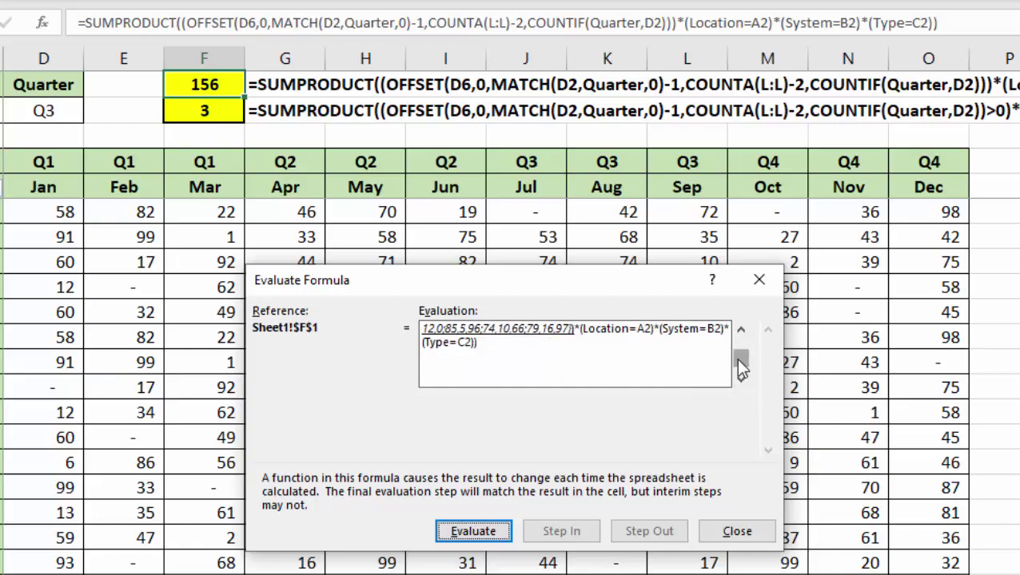
{"action": "left_click_drag", "start_coordinate": [742, 367], "coordinate": [742, 344]}
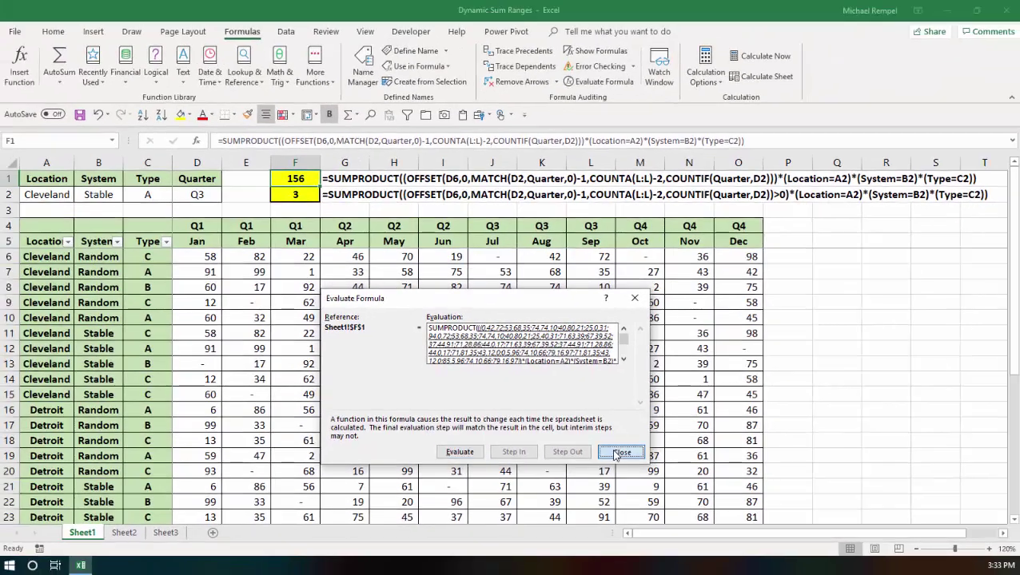
{"action": "left_click", "coordinate": [737, 531]}
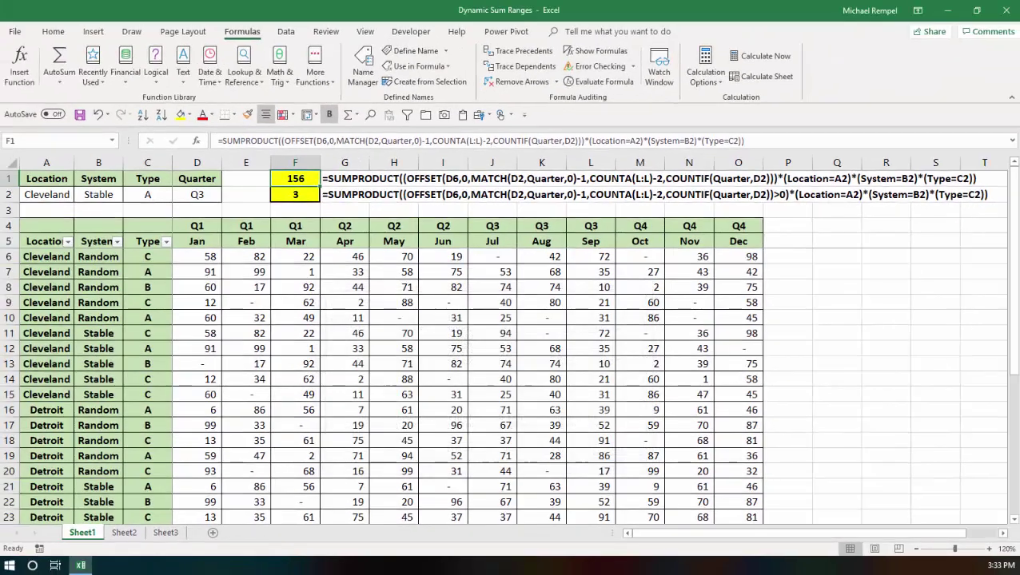
- Examine the Q3 values in columns A to C of Sheet2 and compare the layout with the source data on Sheet1
{"action": "left_click", "coordinate": [124, 533]}
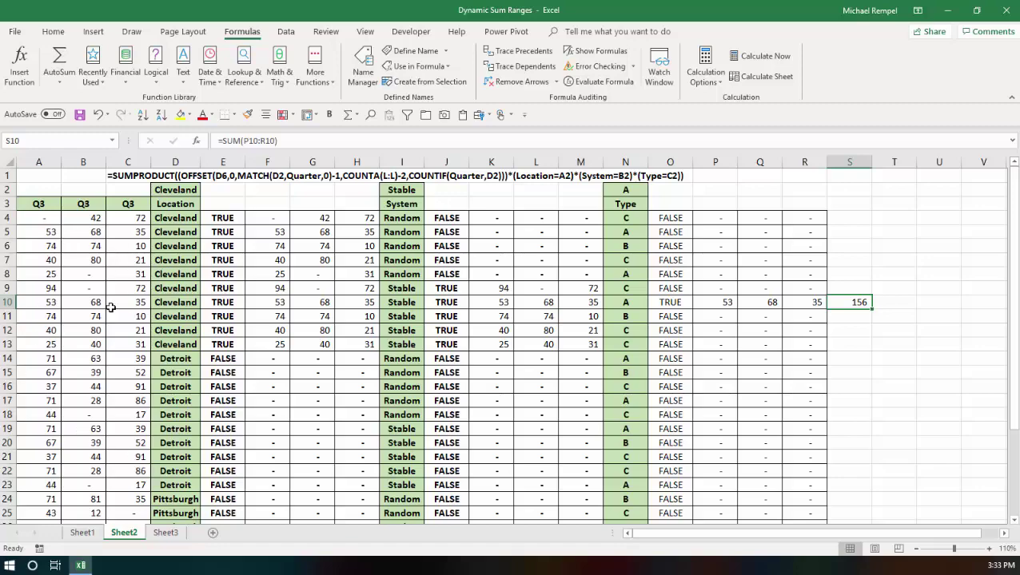
{"action": "scroll", "coordinate": [84, 305], "scroll_direction": "down", "scroll_amount": 1}
{"action": "scroll", "coordinate": [56, 302], "scroll_direction": "up", "scroll_amount": 1}
{"action": "mouse_move", "coordinate": [38, 217]}
{"action": "left_mouse_down"}
{"action": "mouse_move", "coordinate": [91, 231]}
{"action": "mouse_move", "coordinate": [120, 342]}
{"action": "mouse_move", "coordinate": [120, 511]}
{"action": "mouse_move", "coordinate": [113, 317]}
{"action": "mouse_move", "coordinate": [50, 220]}
{"action": "left_mouse_up"}
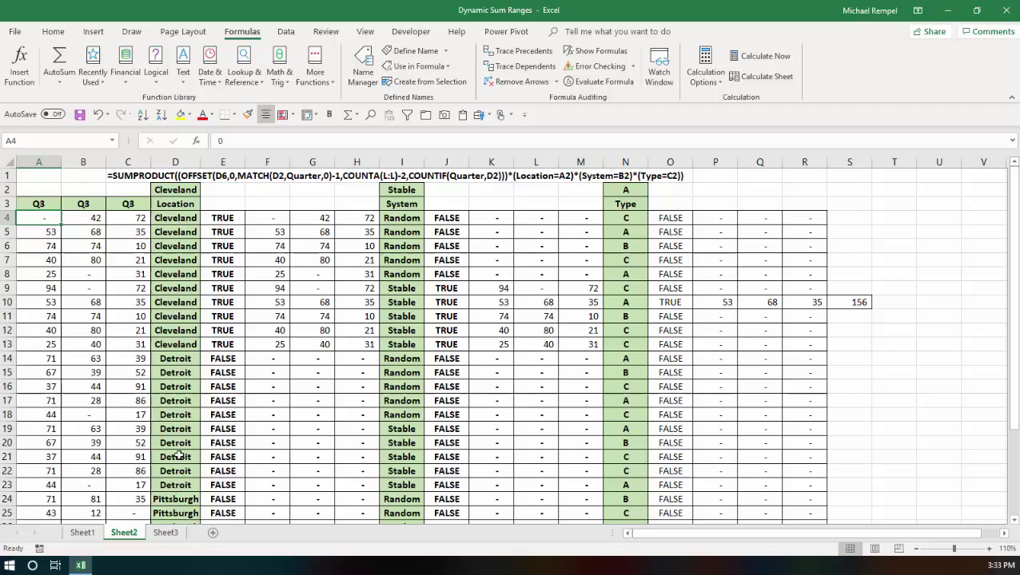
{"action": "left_click", "coordinate": [82, 533]}
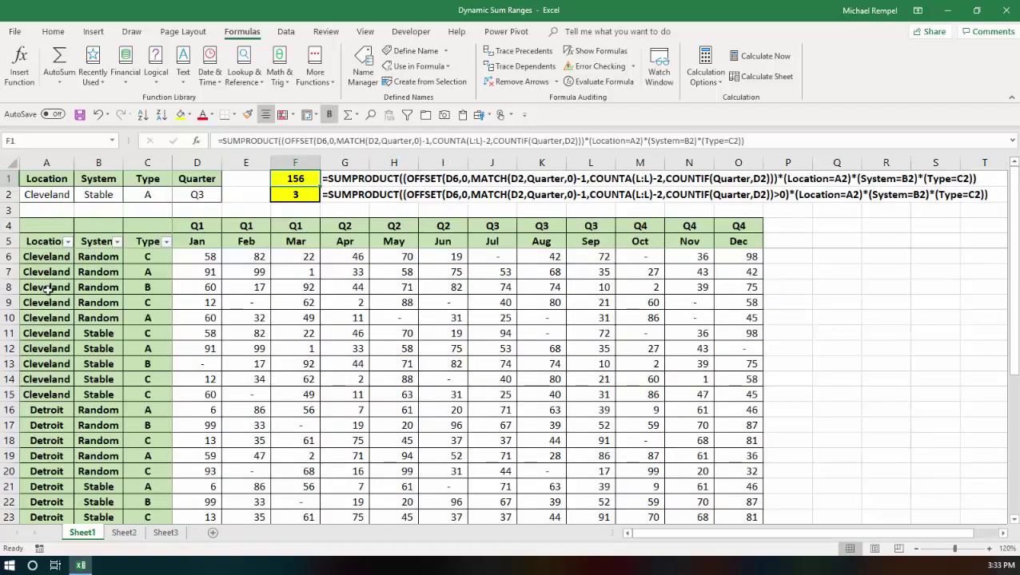
{"action": "left_click", "coordinate": [124, 533]}
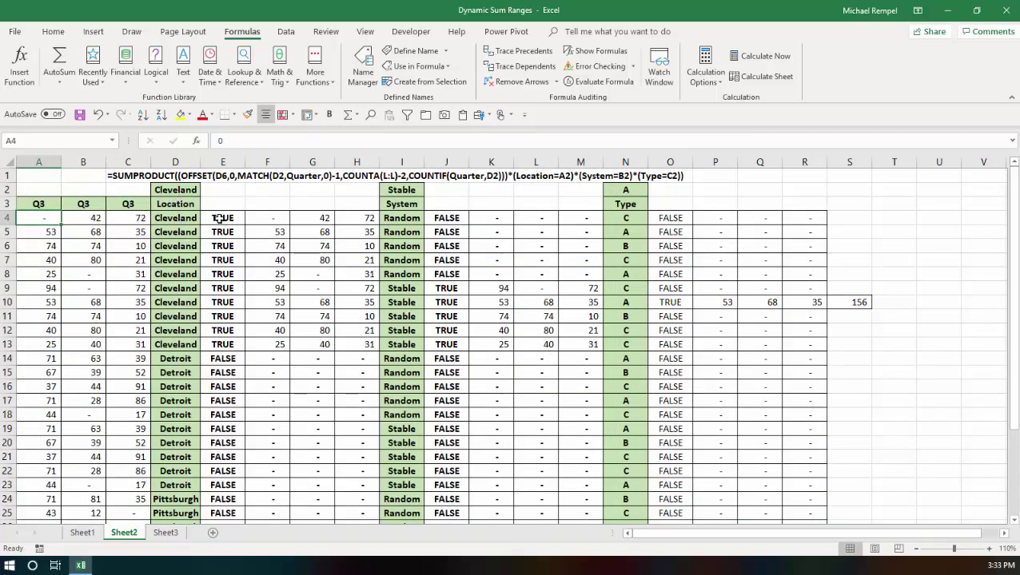
- Examine the Cleveland location test results in column E of Sheet2, from E4 through the last row
{"action": "left_click_drag", "start_coordinate": [218, 218], "coordinate": [229, 346]}
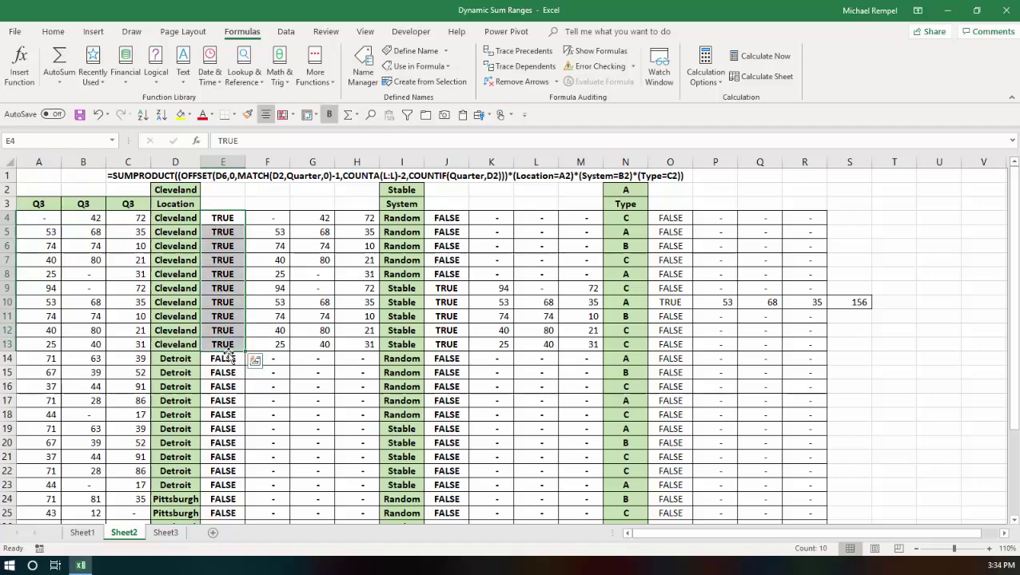
{"action": "scroll", "coordinate": [226, 360], "scroll_direction": "down", "scroll_amount": 2}
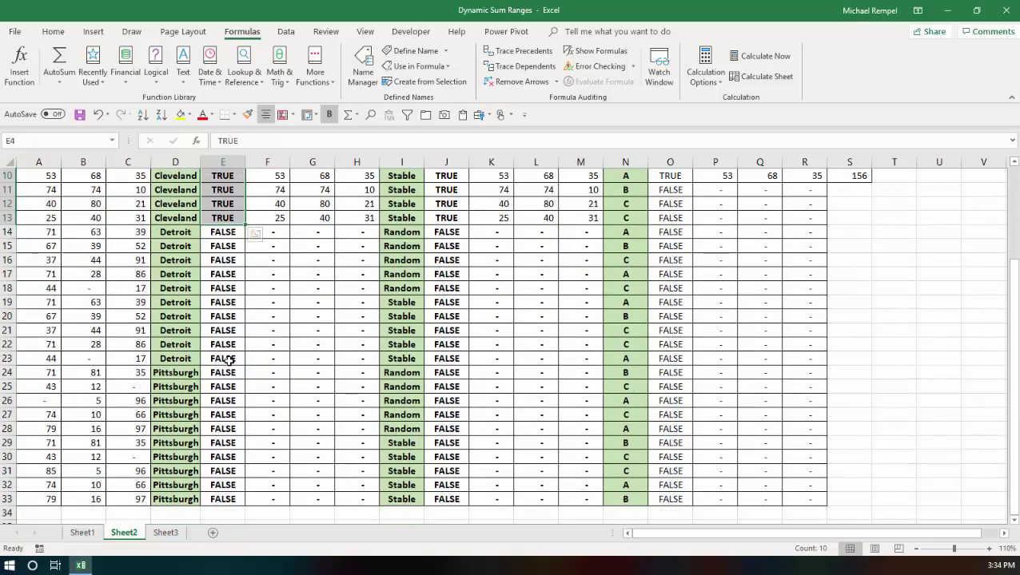
{"action": "scroll", "coordinate": [228, 359], "scroll_direction": "up", "scroll_amount": 2}
{"action": "left_click", "coordinate": [220, 217]}
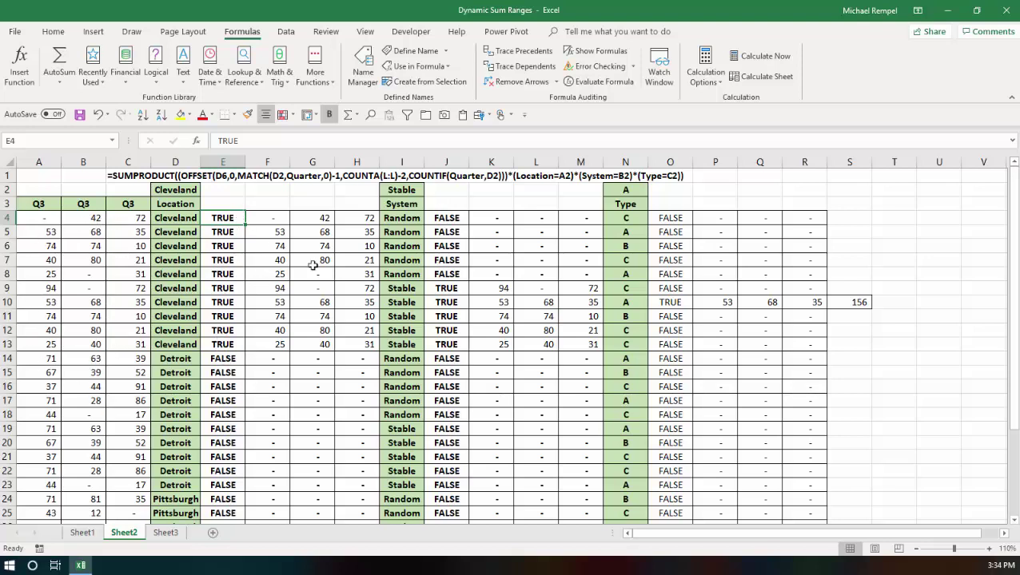
- Trace the values kept by the location test in F4:H13, by the system test in K9:M13, and the type test in O9:O13
{"action": "left_click_drag", "start_coordinate": [286, 218], "coordinate": [369, 345]}
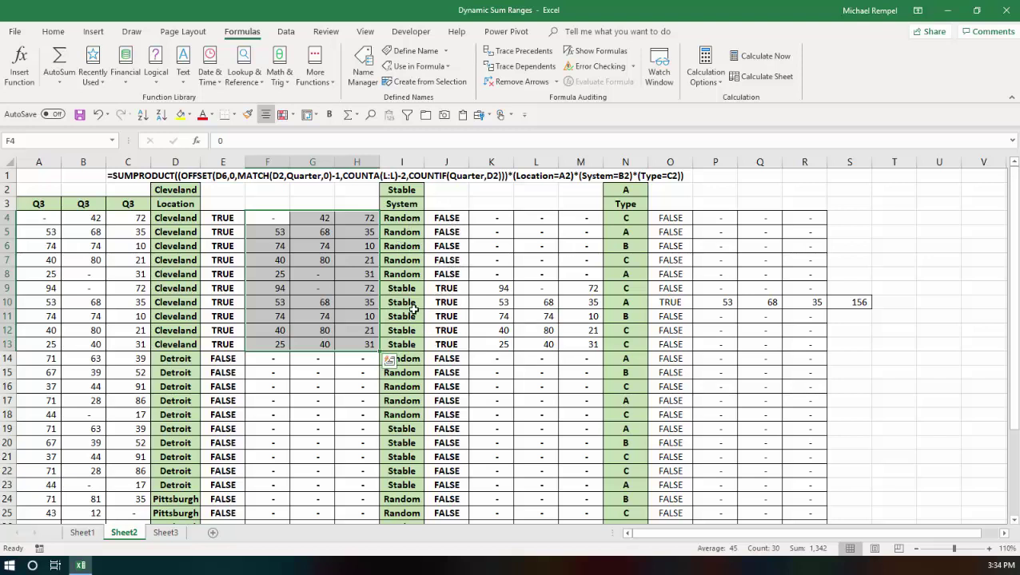
{"action": "left_click_drag", "start_coordinate": [494, 286], "coordinate": [576, 339]}
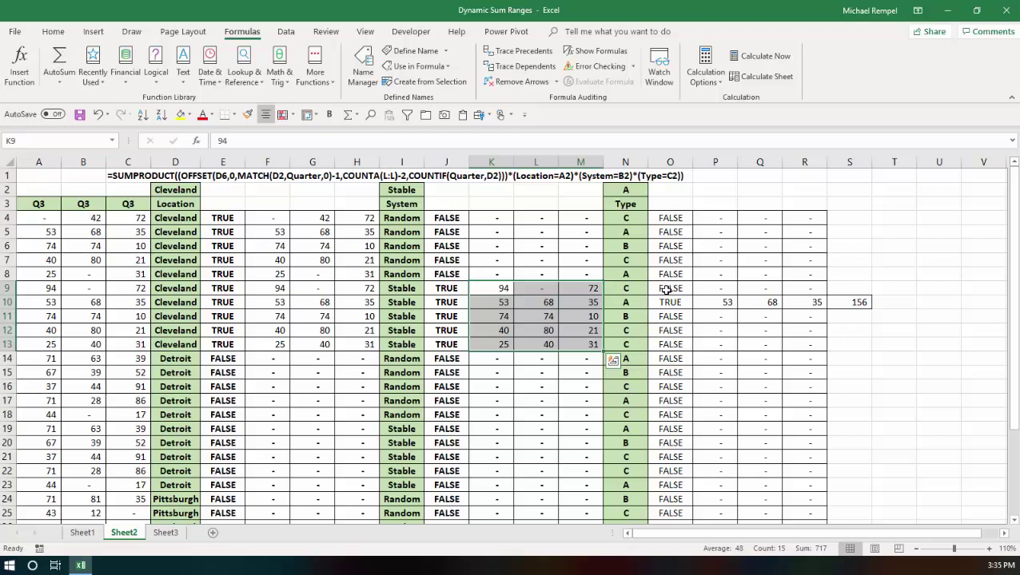
{"action": "left_click_drag", "start_coordinate": [662, 289], "coordinate": [666, 345]}
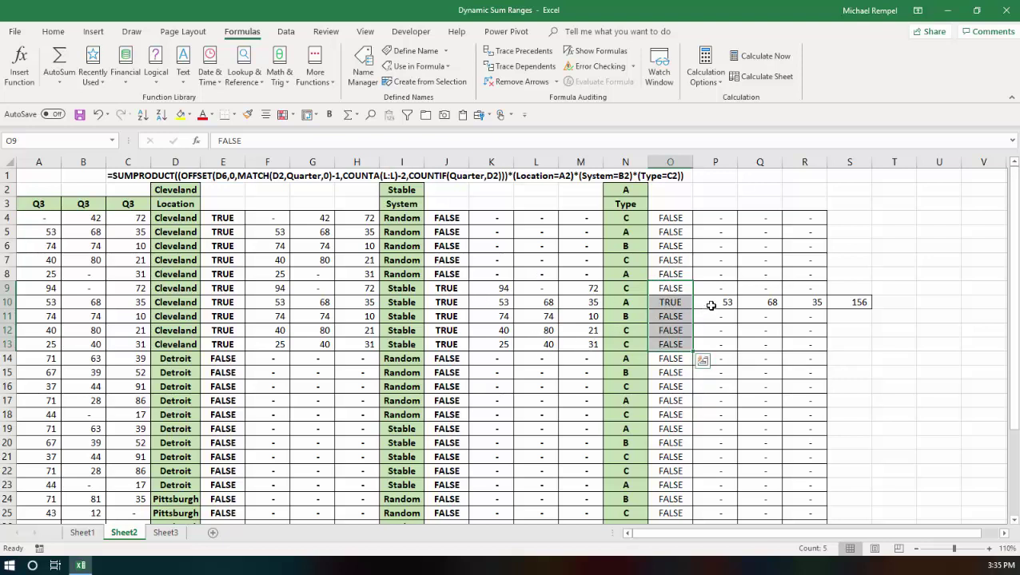
- Check the remaining values in P10:R10 and their sum in S10 on Sheet2, comparing them with the F1 result on Sheet1
{"action": "left_click", "coordinate": [723, 304]}
{"action": "left_click", "coordinate": [747, 304]}
{"action": "left_click", "coordinate": [796, 304]}
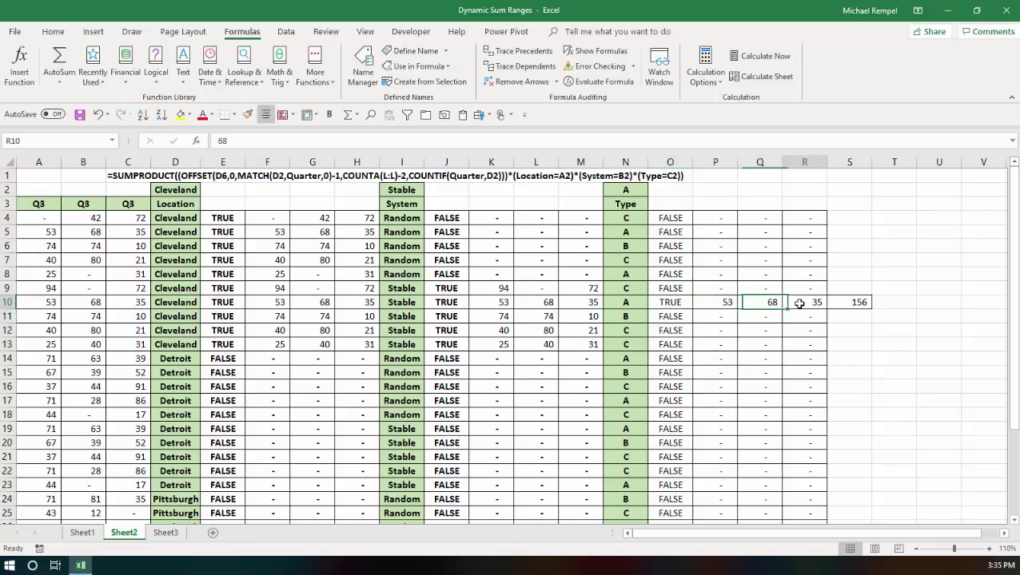
{"action": "left_click", "coordinate": [852, 302]}
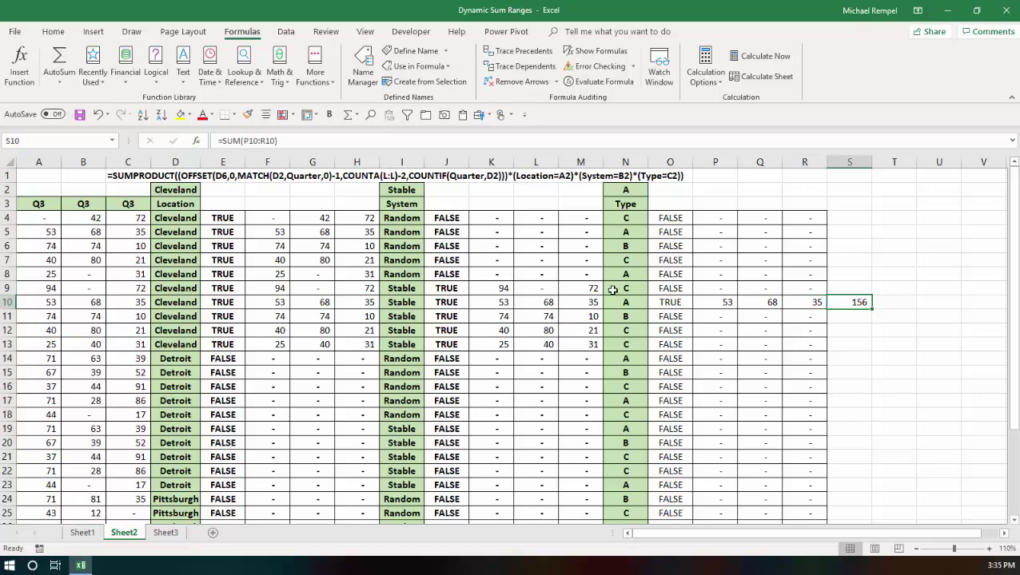
{"action": "left_click", "coordinate": [82, 532]}
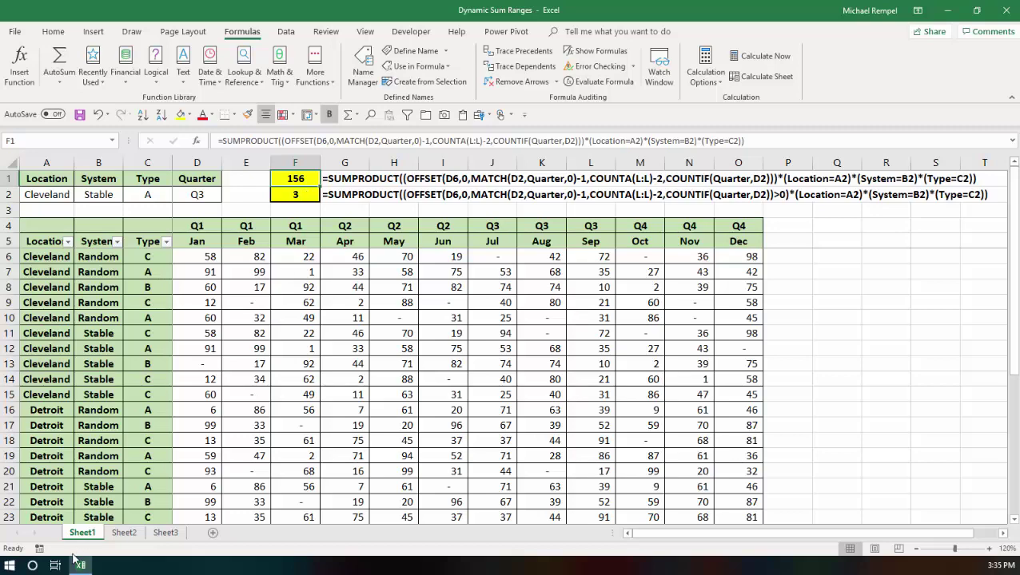
{"action": "left_click", "coordinate": [124, 532]}
{"action": "left_click", "coordinate": [723, 300]}
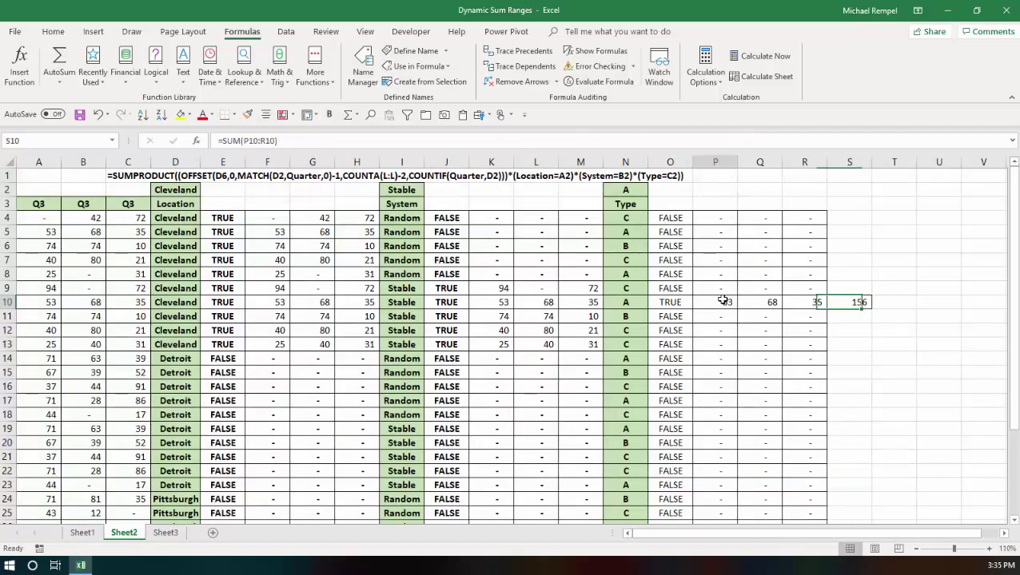
{"action": "left_click", "coordinate": [758, 301]}
{"action": "left_click", "coordinate": [813, 302]}
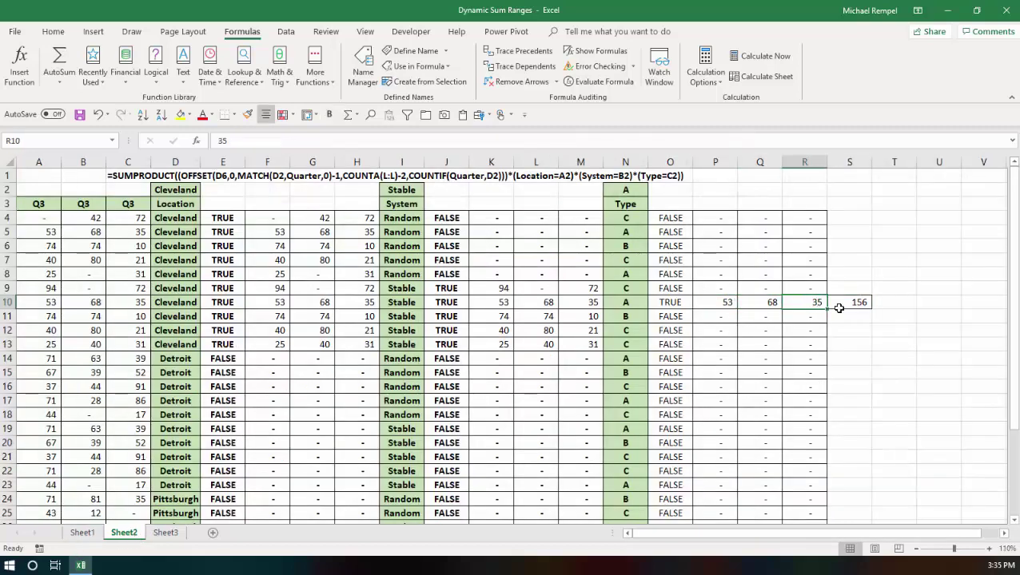
- Go through the count breakdown on Sheet3: the Q3 values in A4:C33, location matches in I4:I13 and system-filtered values in O9:Q13
{"action": "left_click", "coordinate": [165, 533]}
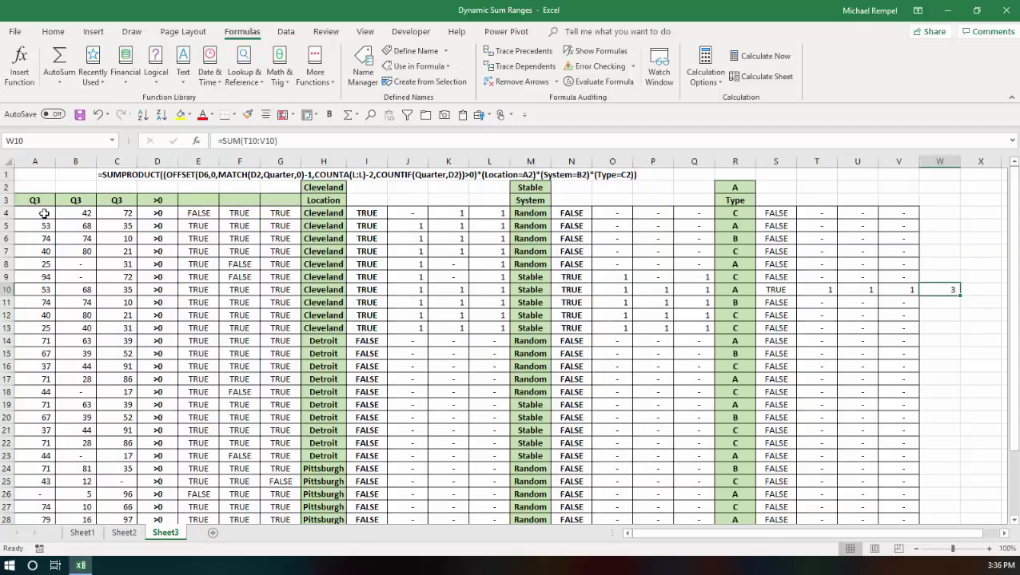
{"action": "left_click_drag", "start_coordinate": [44, 213], "coordinate": [116, 493]}
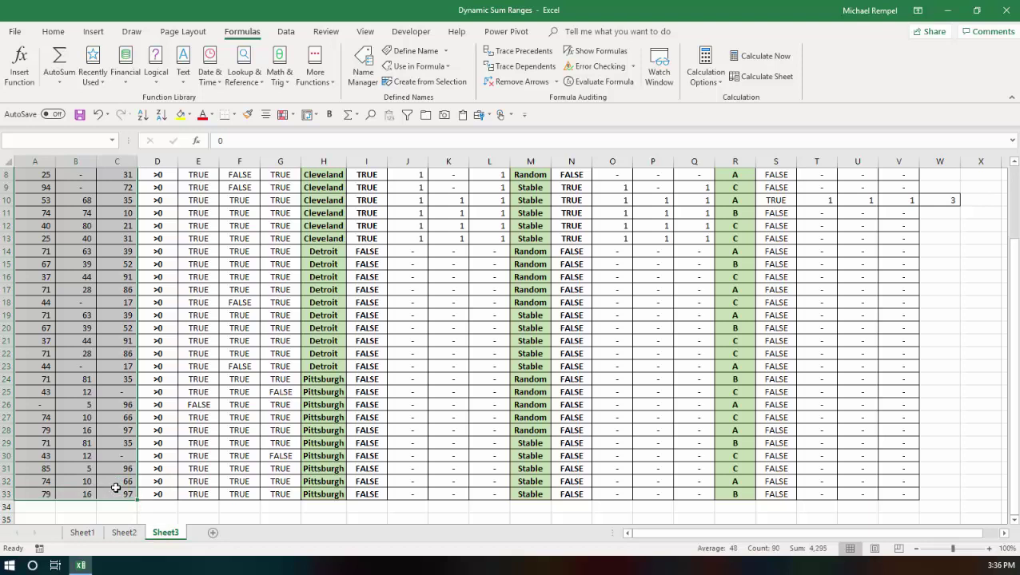
{"action": "scroll", "coordinate": [114, 486], "scroll_direction": "up", "scroll_amount": 3}
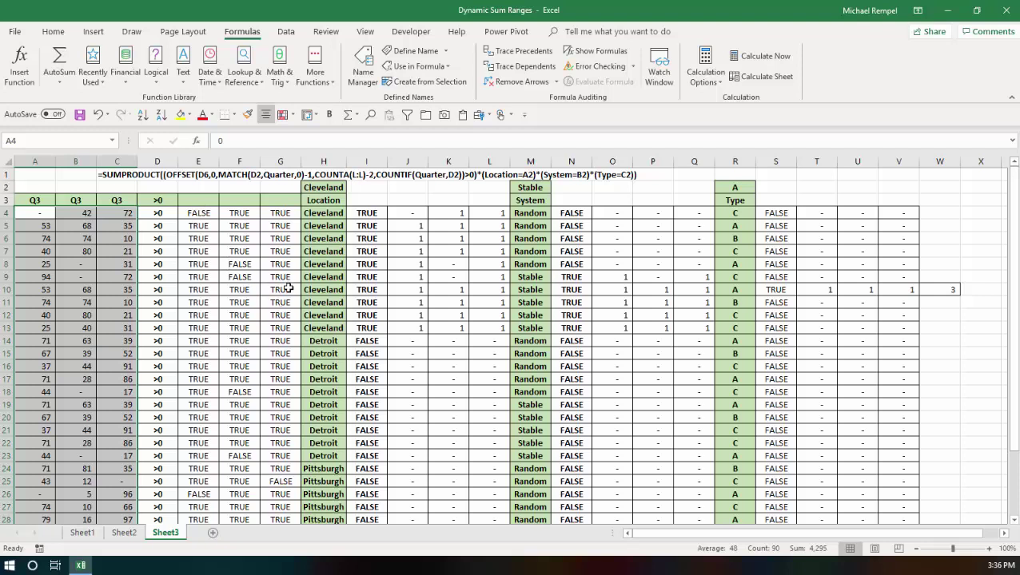
{"action": "left_click_drag", "start_coordinate": [364, 214], "coordinate": [368, 327]}
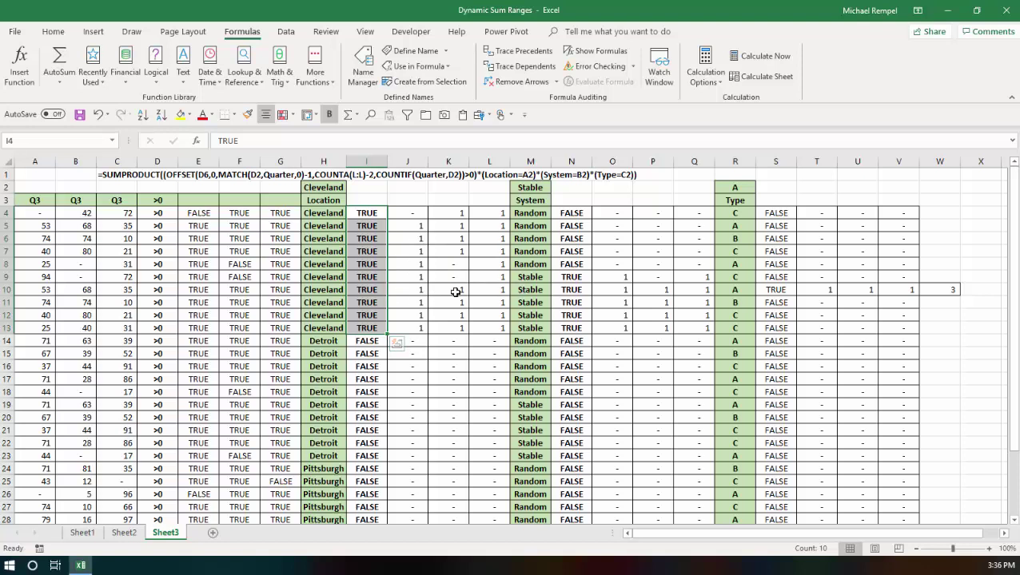
{"action": "left_click_drag", "start_coordinate": [613, 276], "coordinate": [703, 325]}
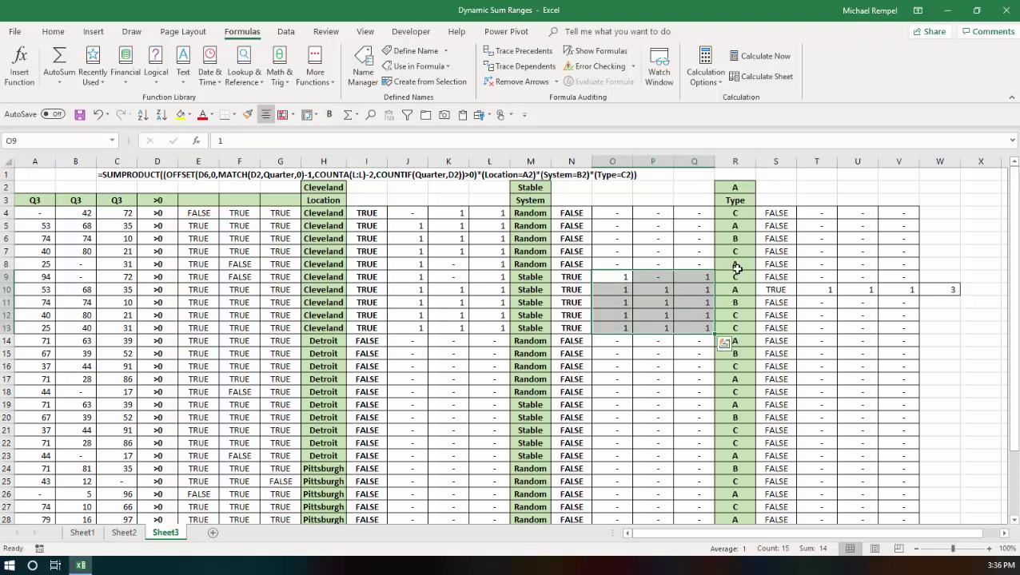
- Check the values in T10:V10 and the sum formula in W10 on Sheet3, and return to Sheet1
{"action": "left_click", "coordinate": [814, 291]}
{"action": "left_click_drag", "start_coordinate": [815, 291], "coordinate": [888, 280]}
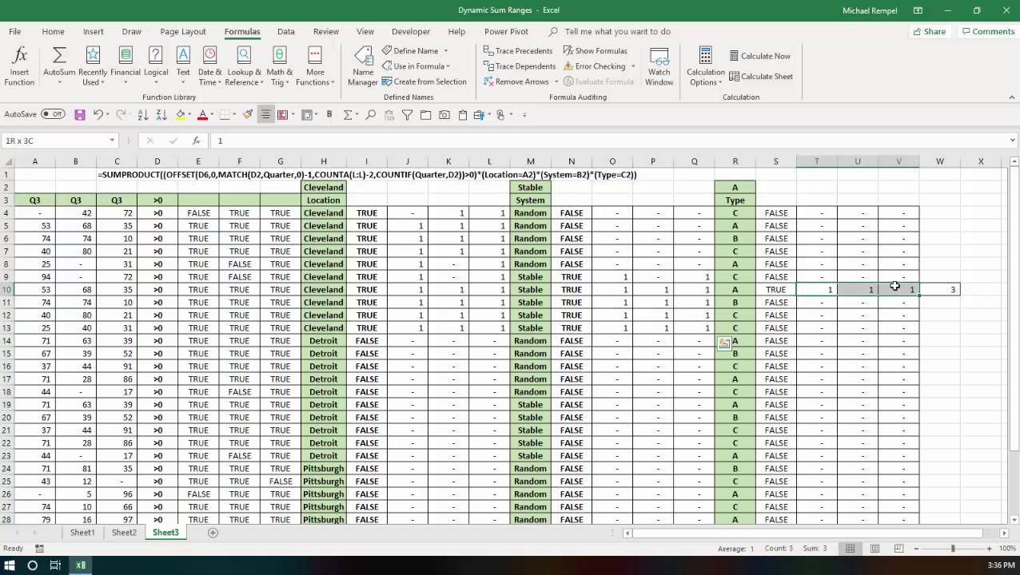
{"action": "left_click", "coordinate": [944, 291]}
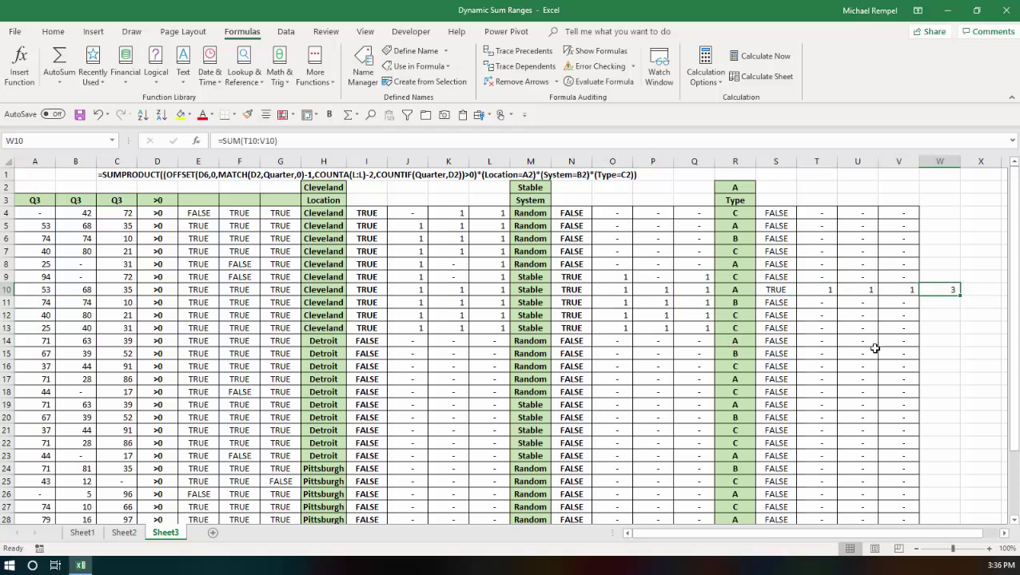
{"action": "left_click", "coordinate": [87, 533]}
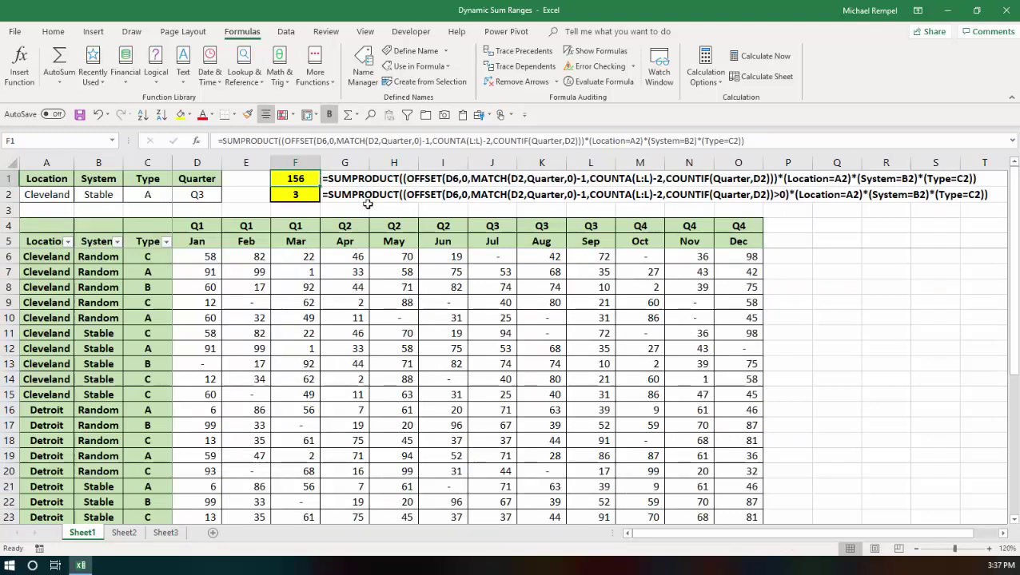